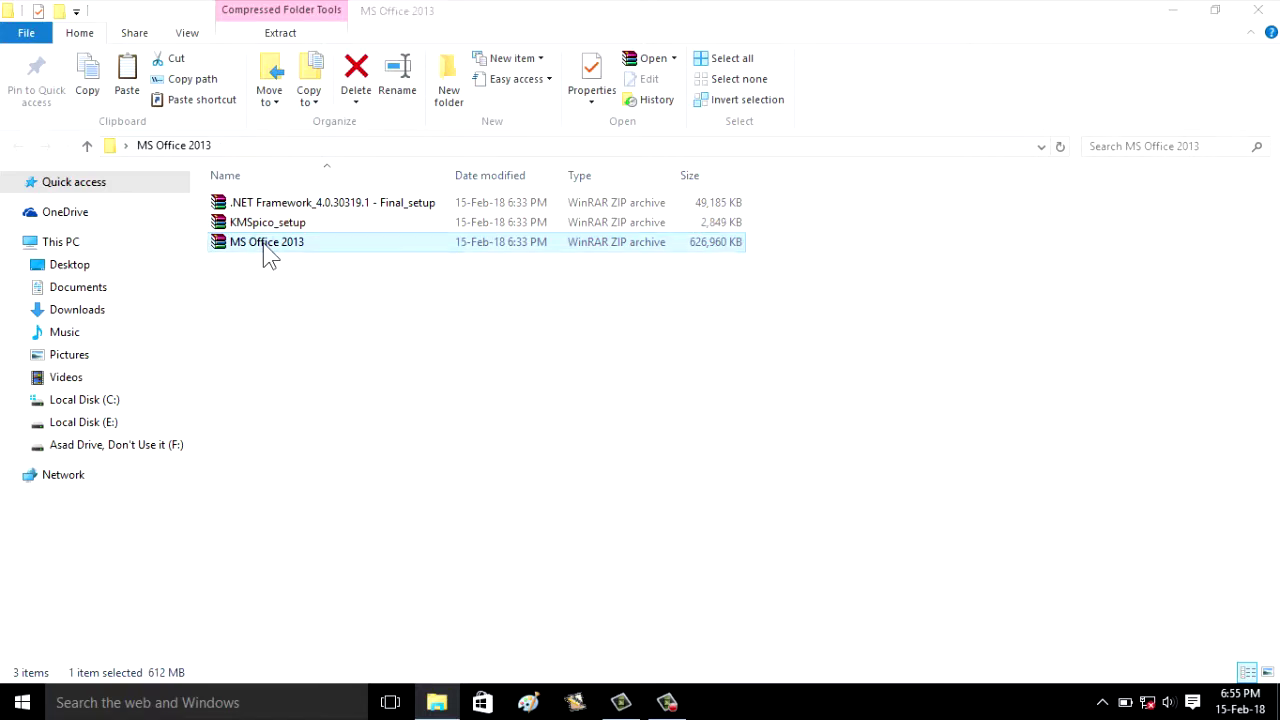
Step: Run setup.exe from the MS Office 2013 archive, install Office Professional Plus 2013 with the default installation, and close the installer
double_click(50, 182)
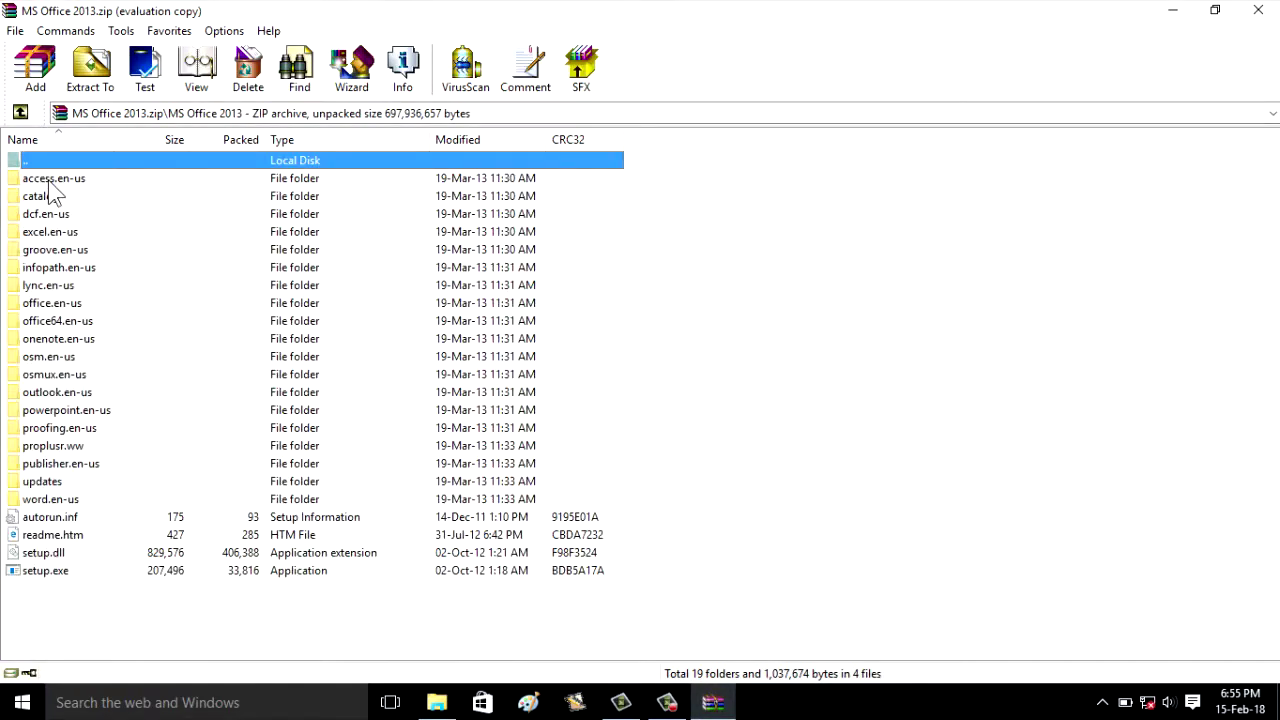
double_click(44, 574)
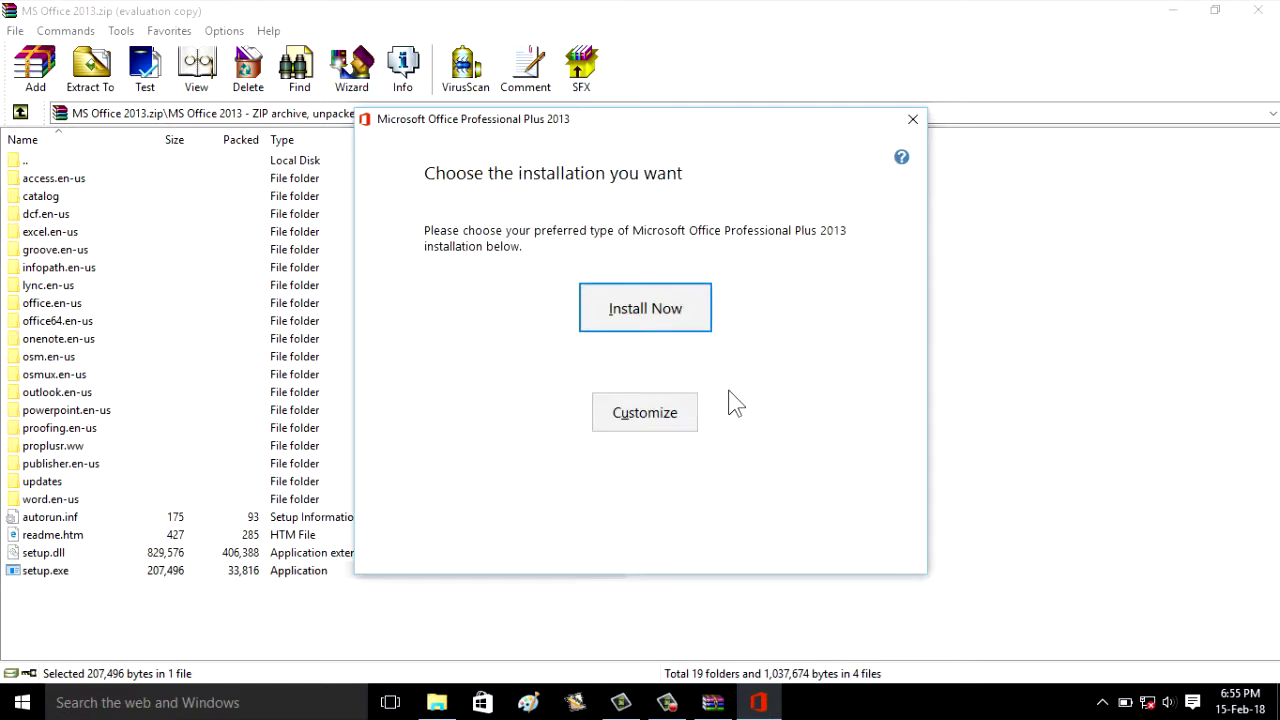
click(675, 316)
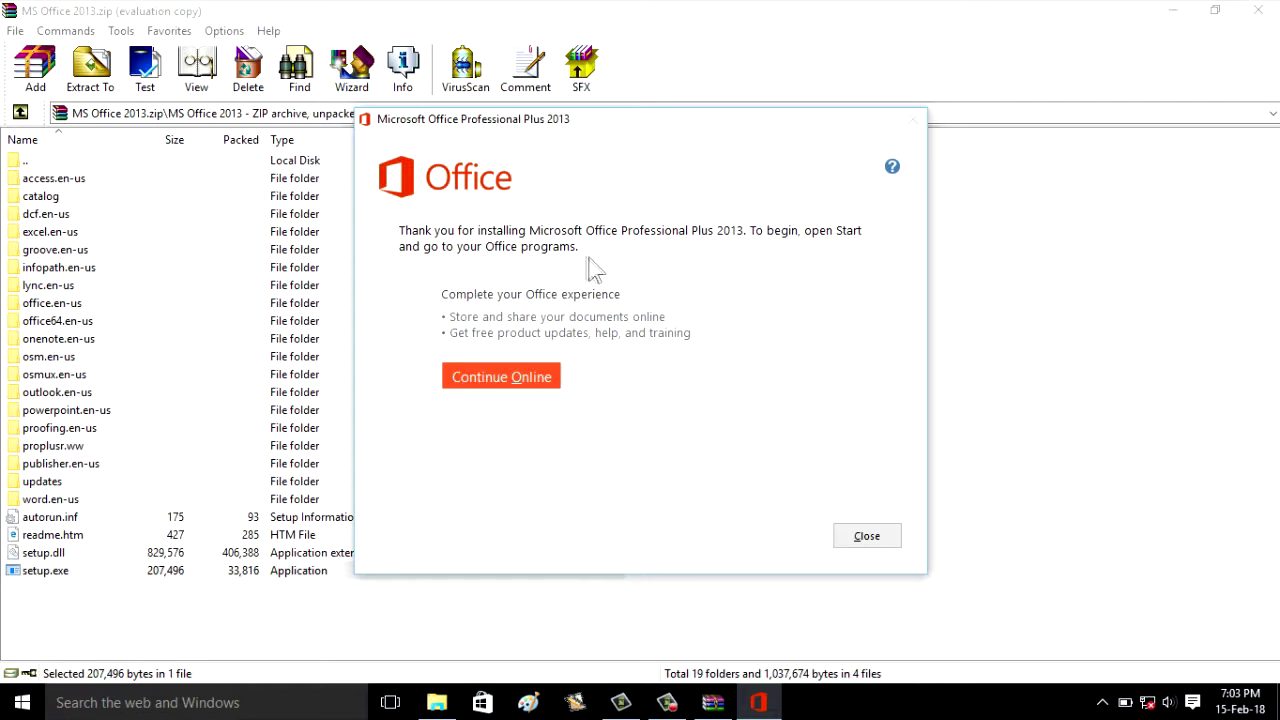
click(863, 545)
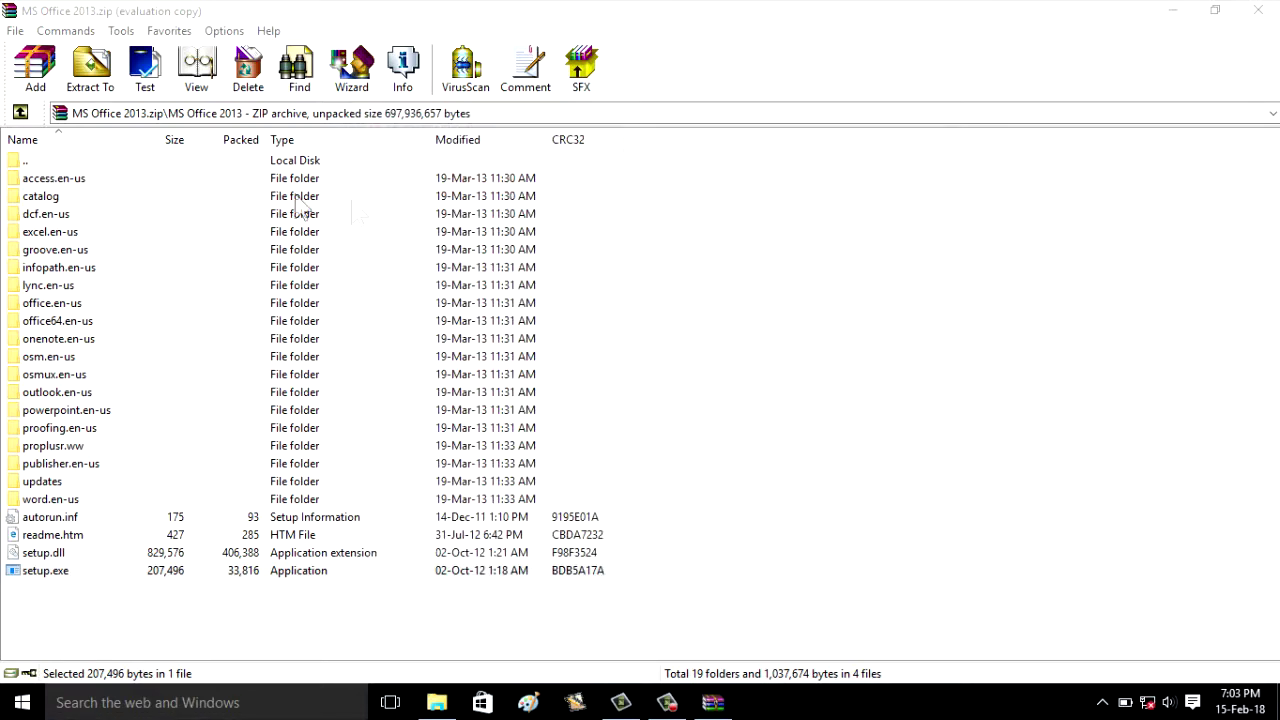
Step: Go back to the MS Office 2013 folder and launch the .NET Framework 4.0.30319.1 setup application from its archive
click(21, 116)
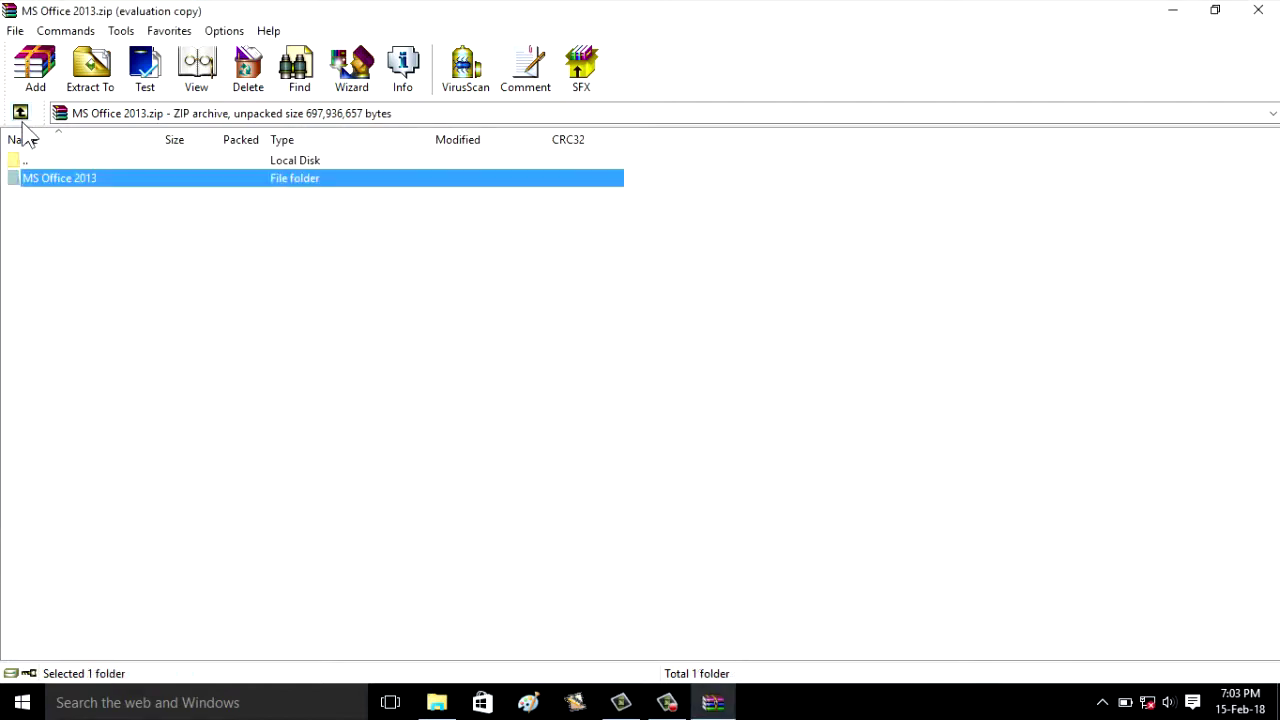
click(20, 114)
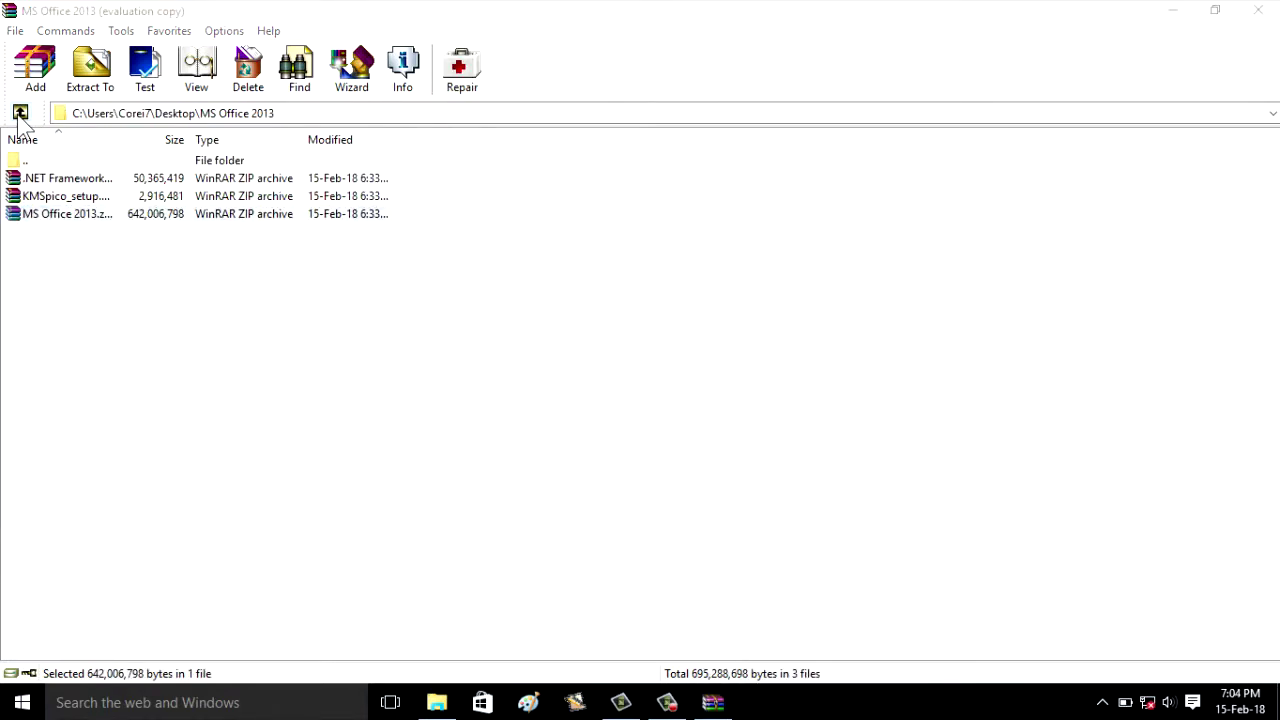
click(58, 278)
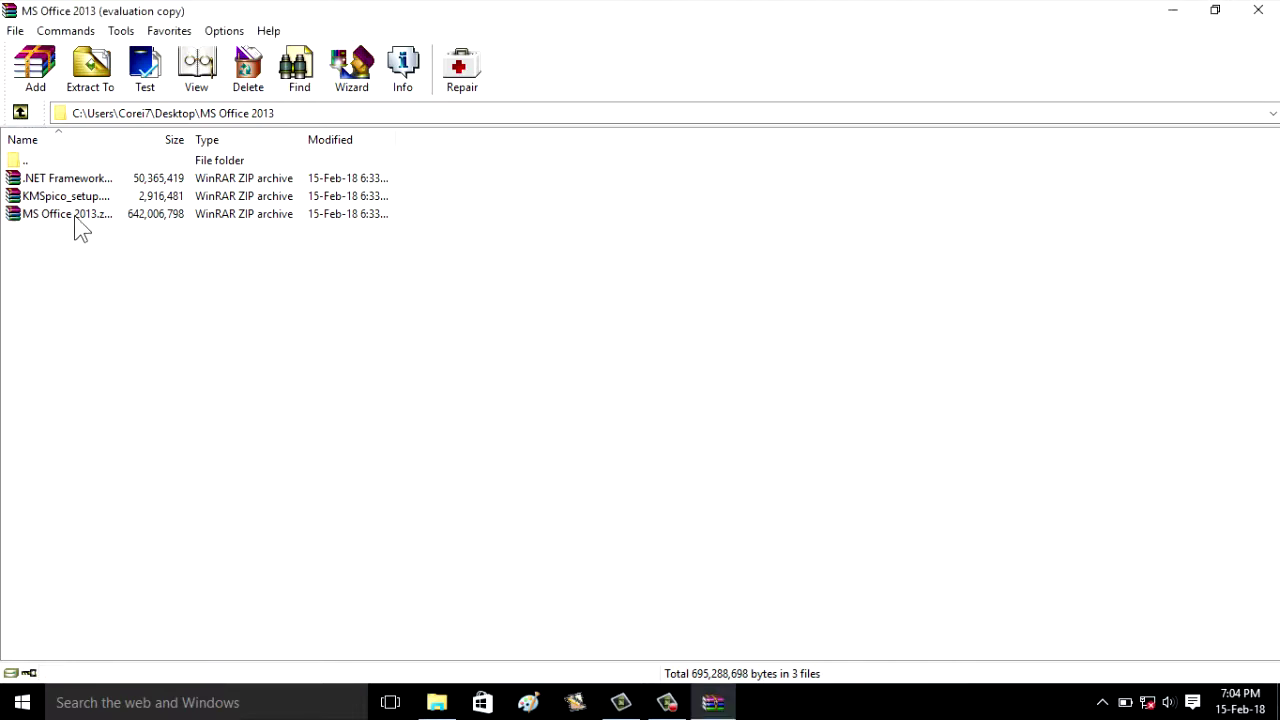
click(57, 183)
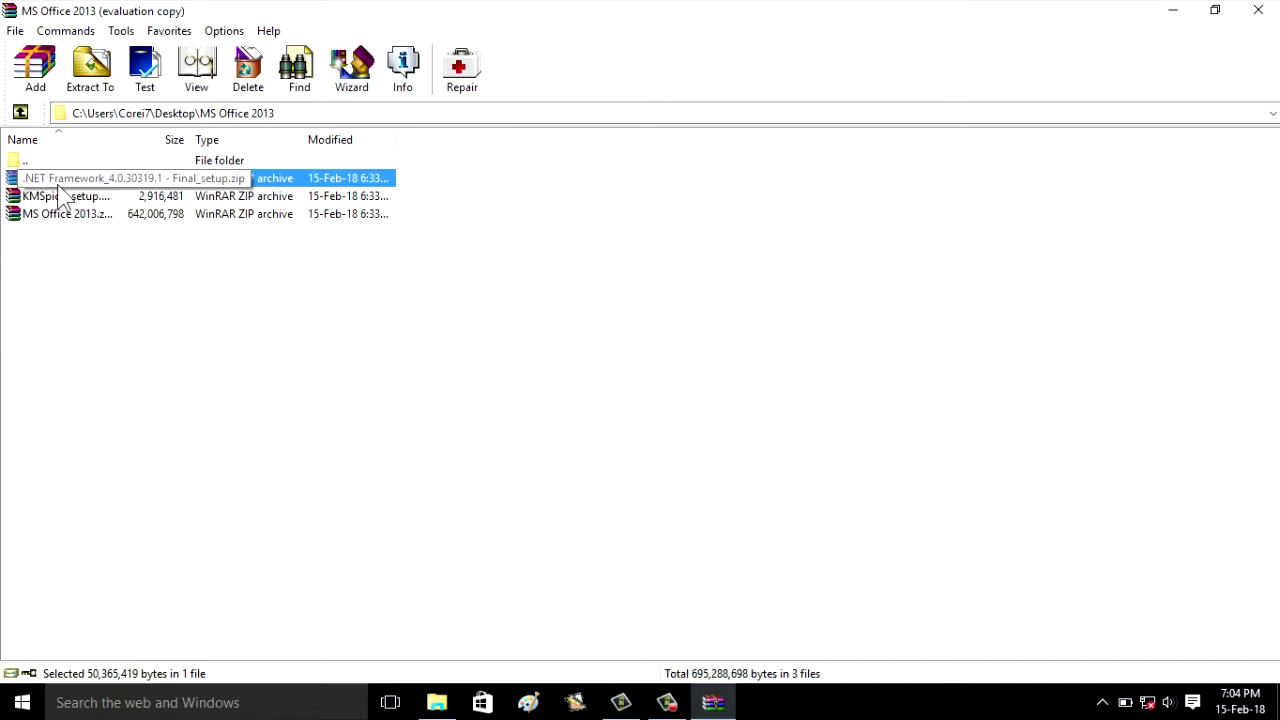
click(57, 290)
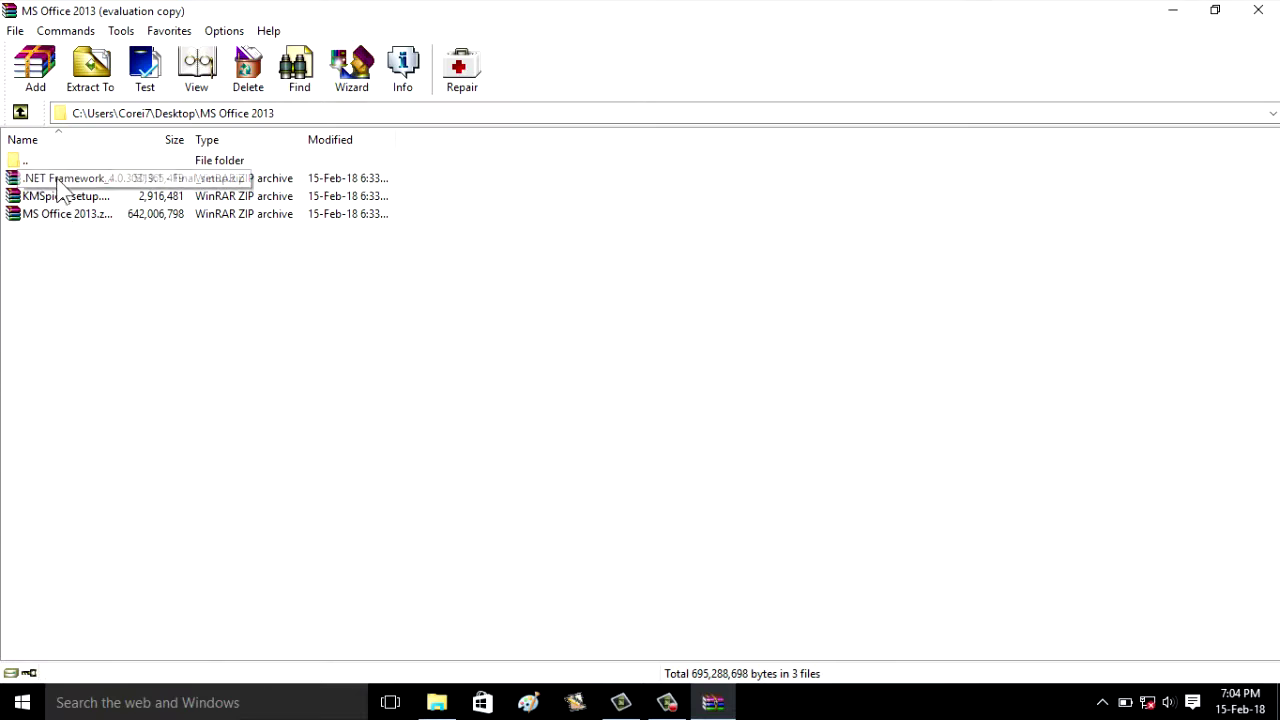
double_click(57, 184)
double_click(43, 185)
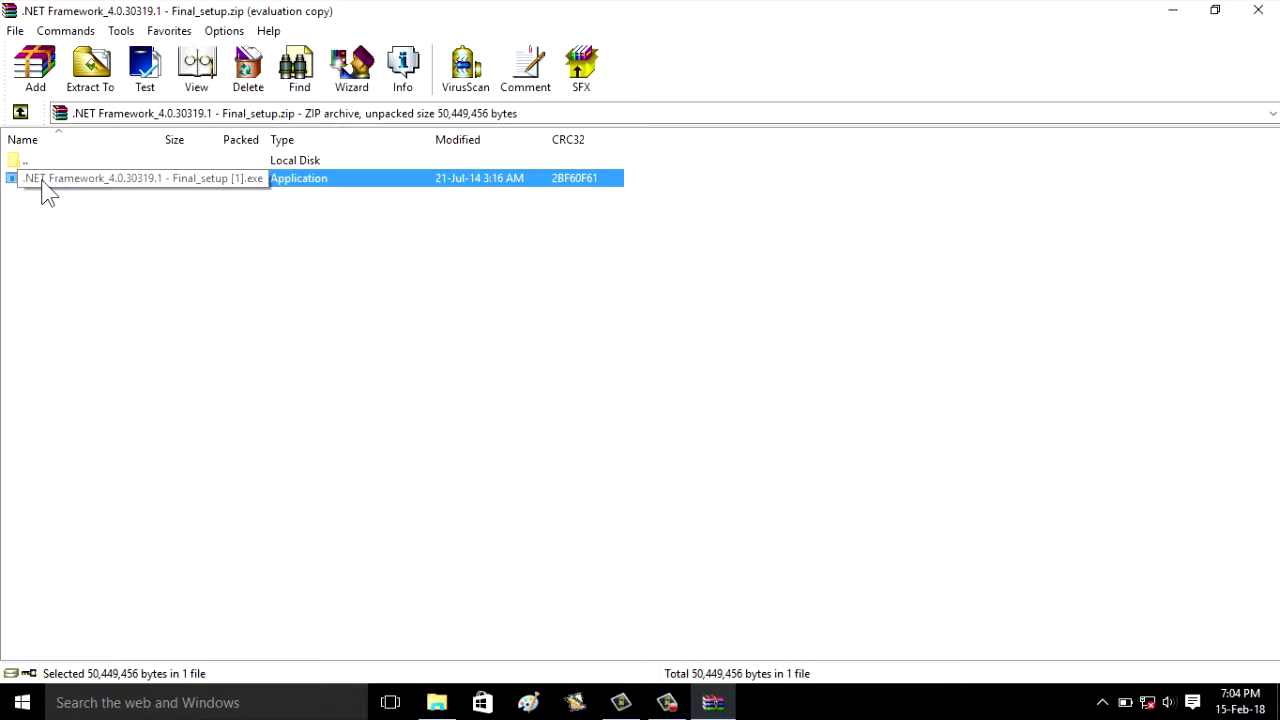
double_click(47, 193)
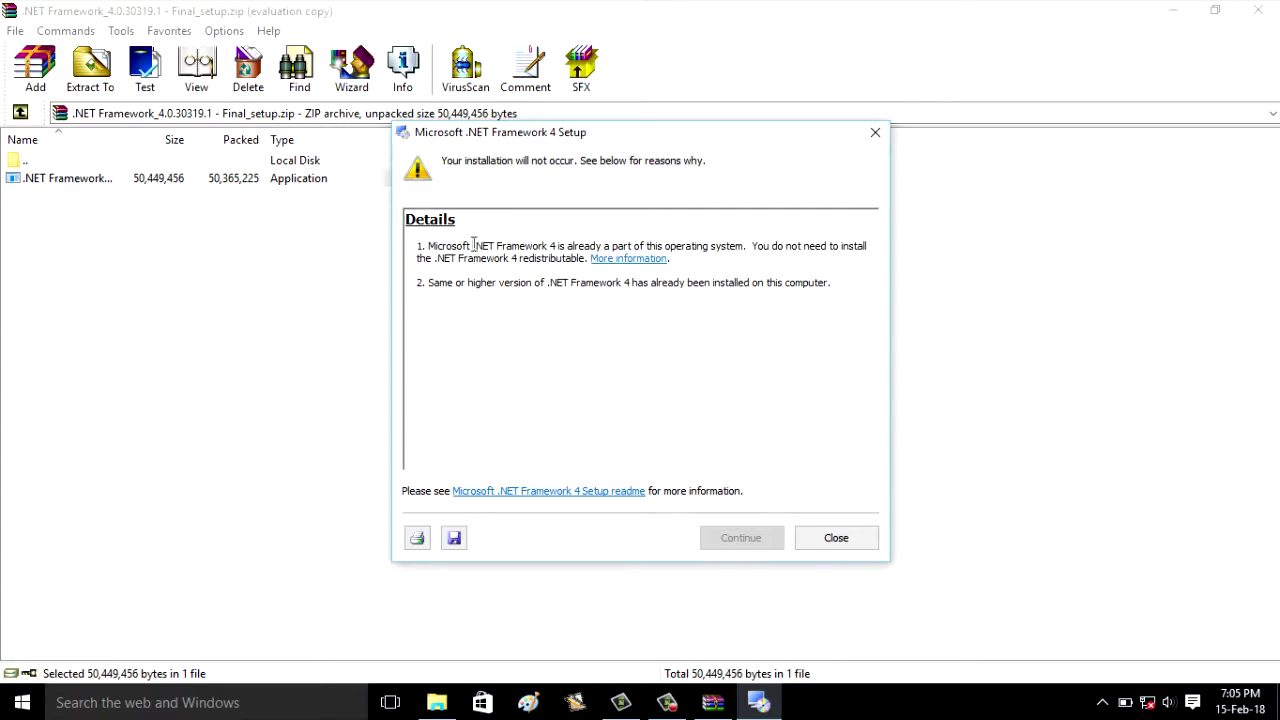
Step: Examine the reasons listed in the Microsoft .NET Framework 4 setup details, and close the setup
drag(430, 250, 558, 241)
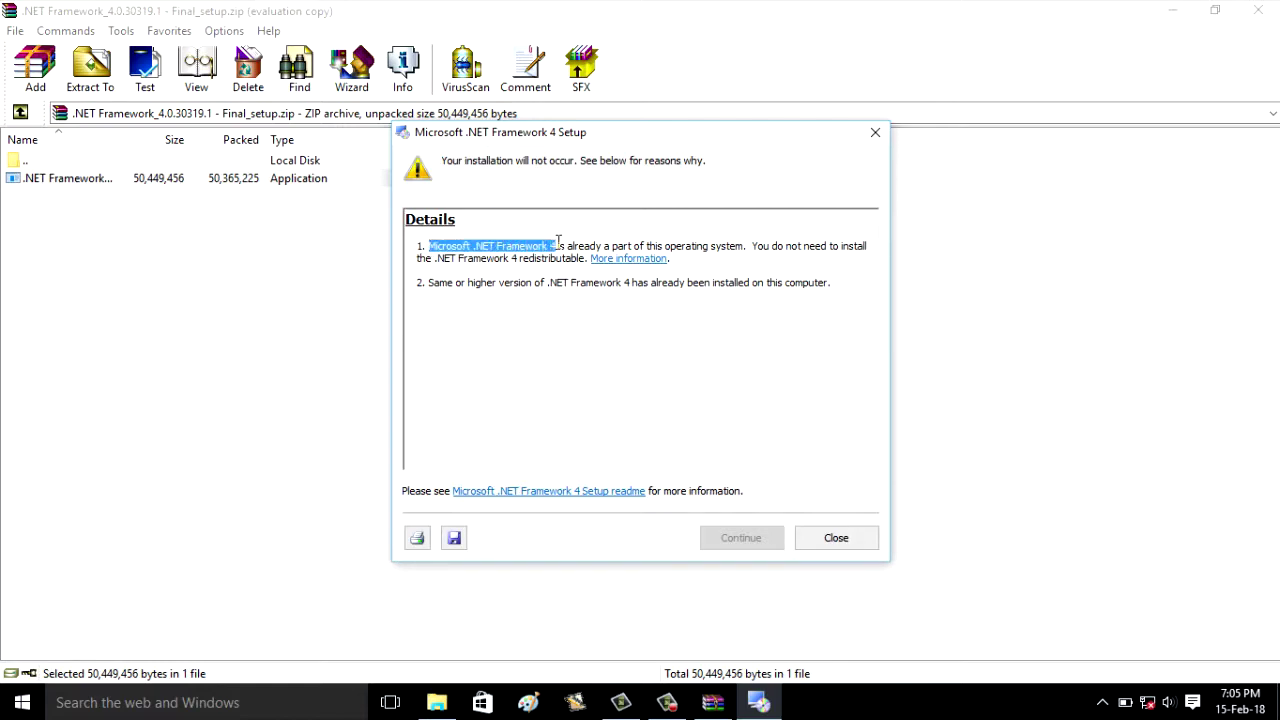
click(560, 247)
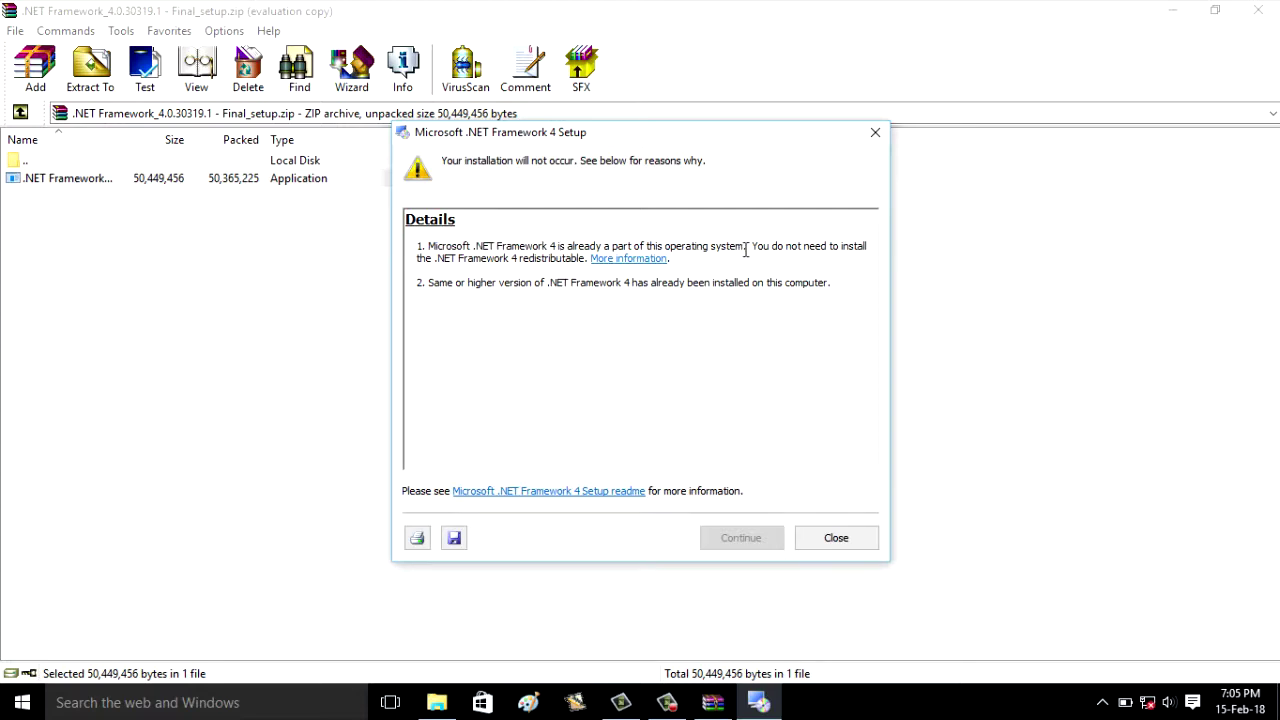
drag(745, 253, 486, 232)
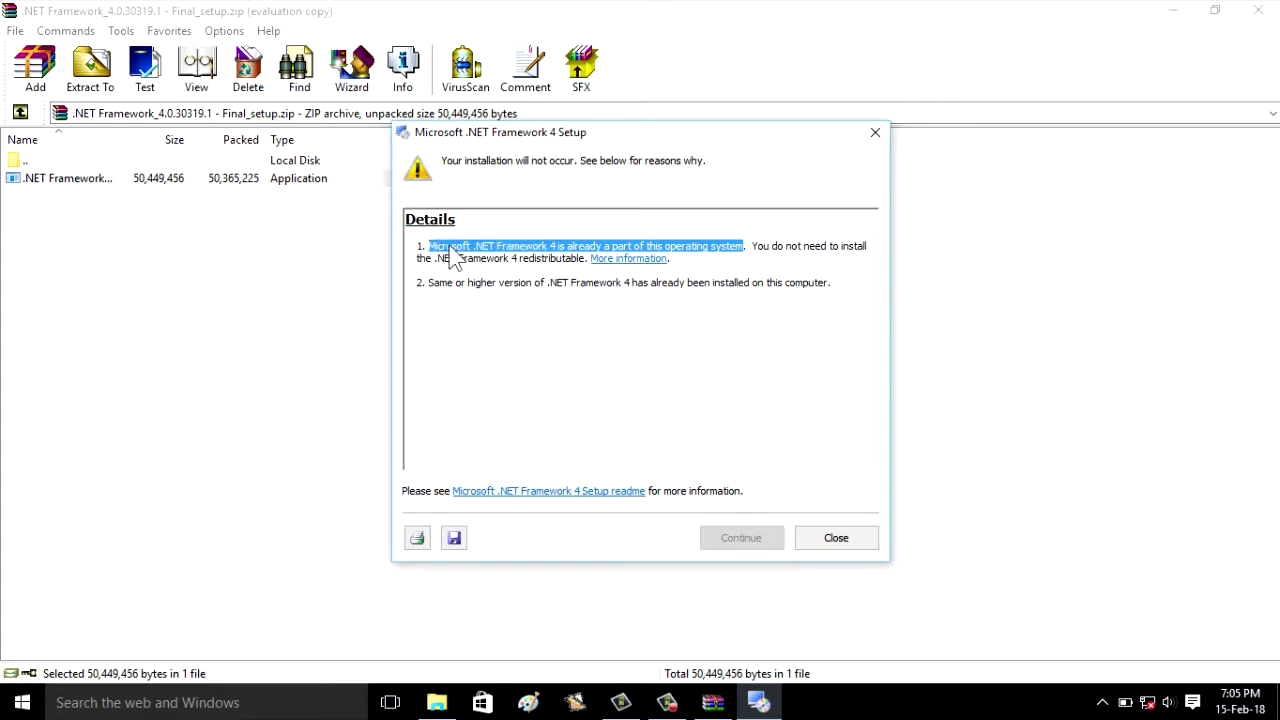
drag(462, 246, 605, 246)
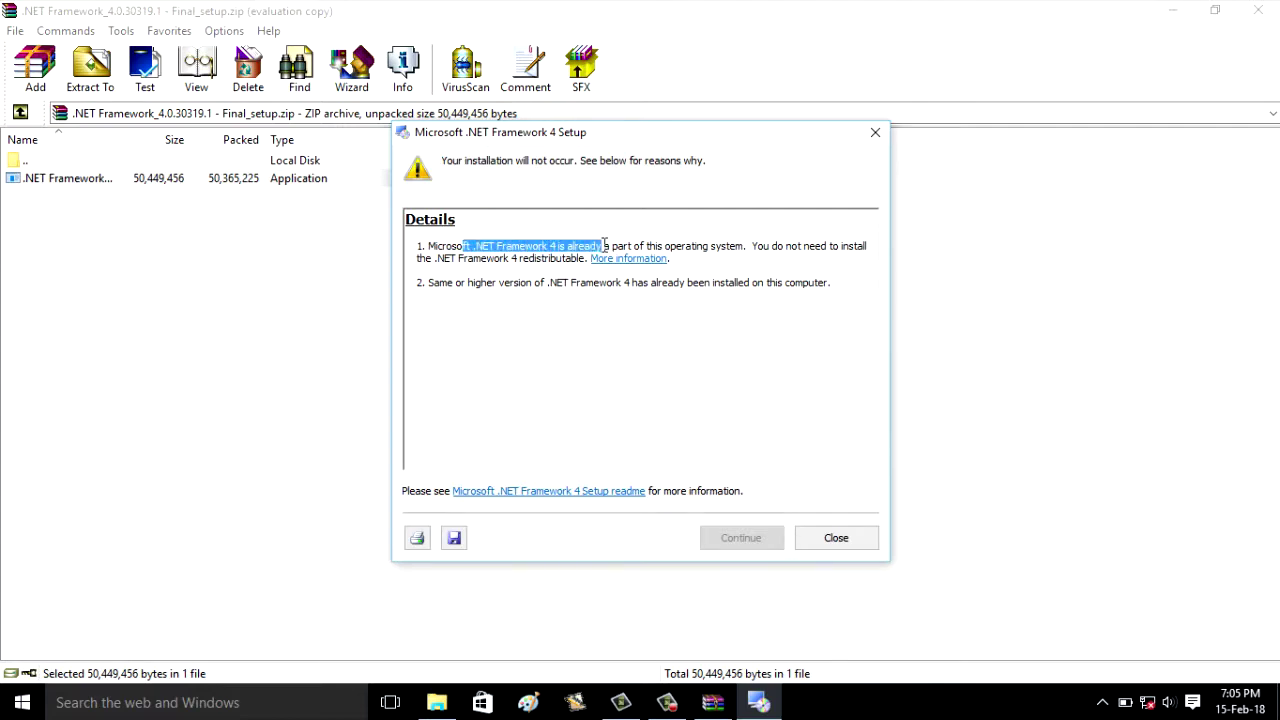
click(566, 252)
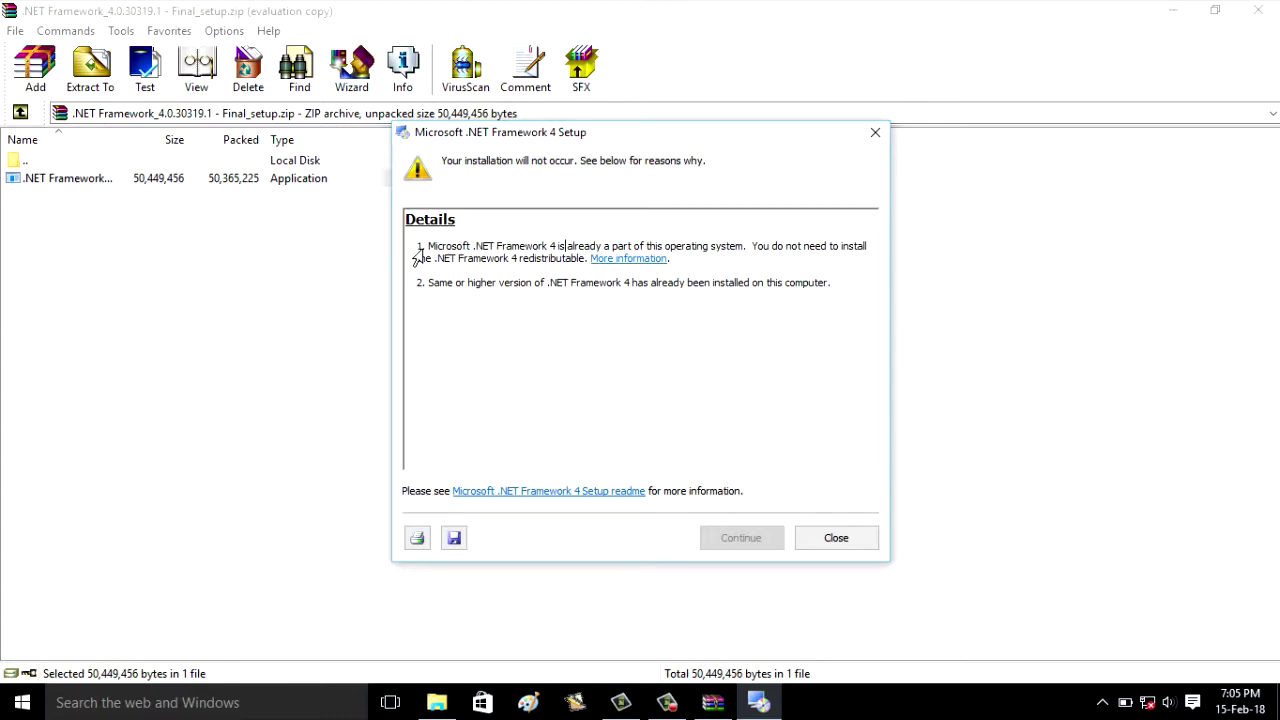
drag(423, 255, 428, 263)
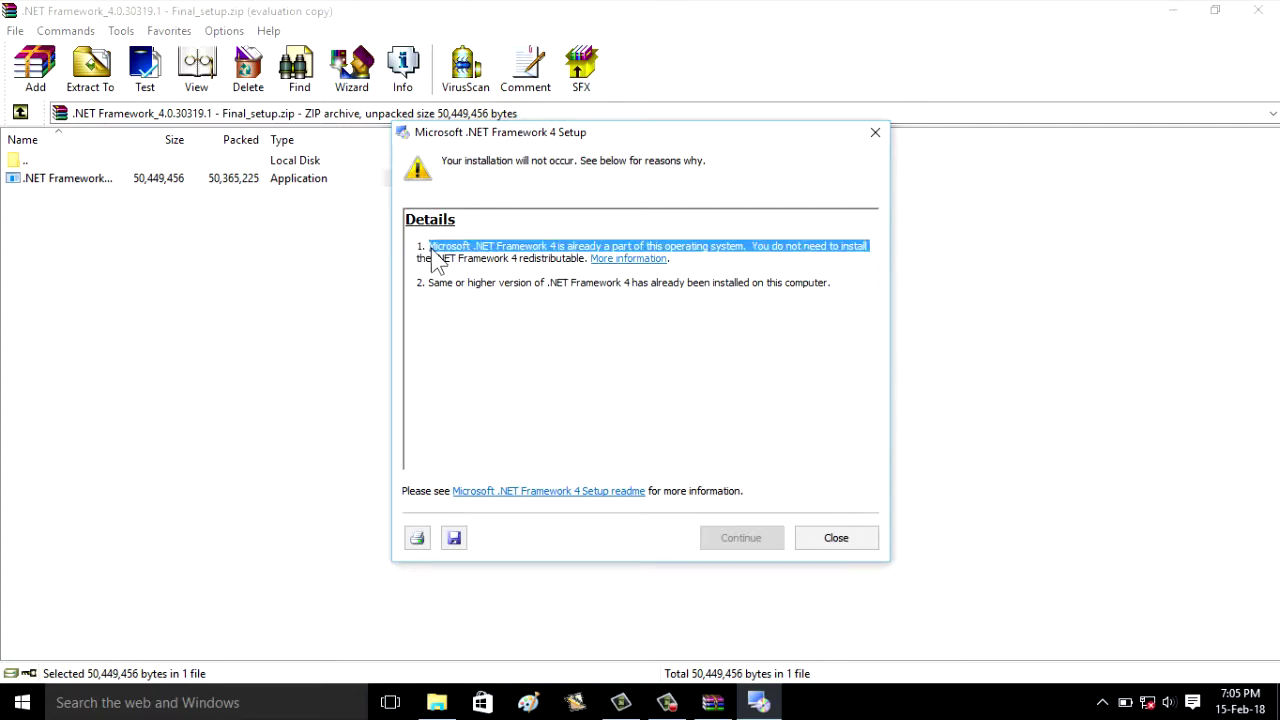
click(428, 260)
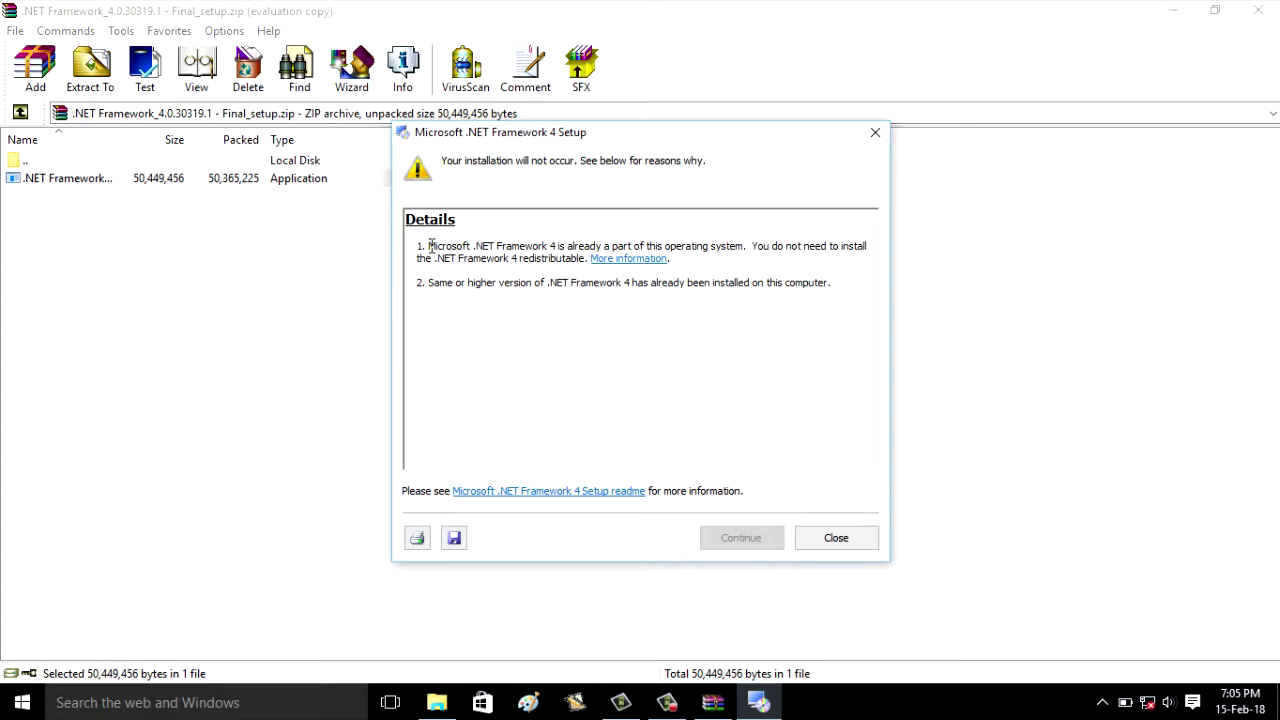
drag(430, 246, 510, 264)
click(508, 254)
drag(430, 246, 549, 246)
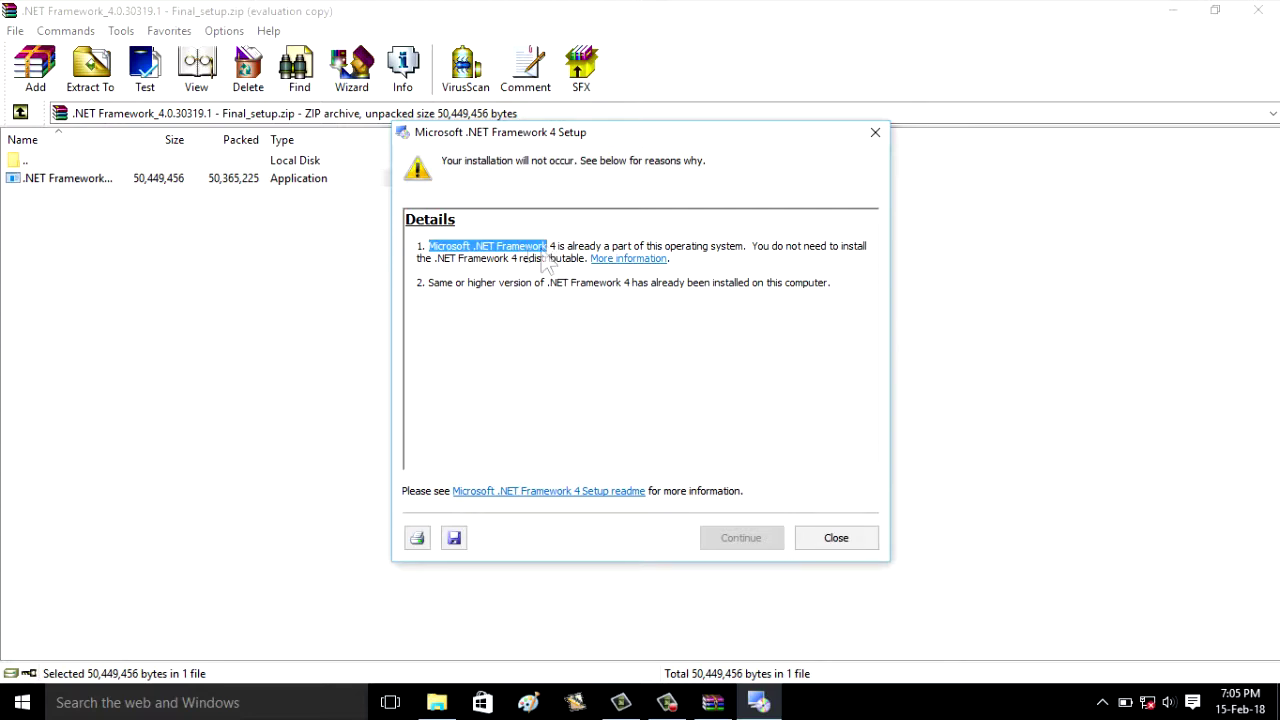
click(487, 258)
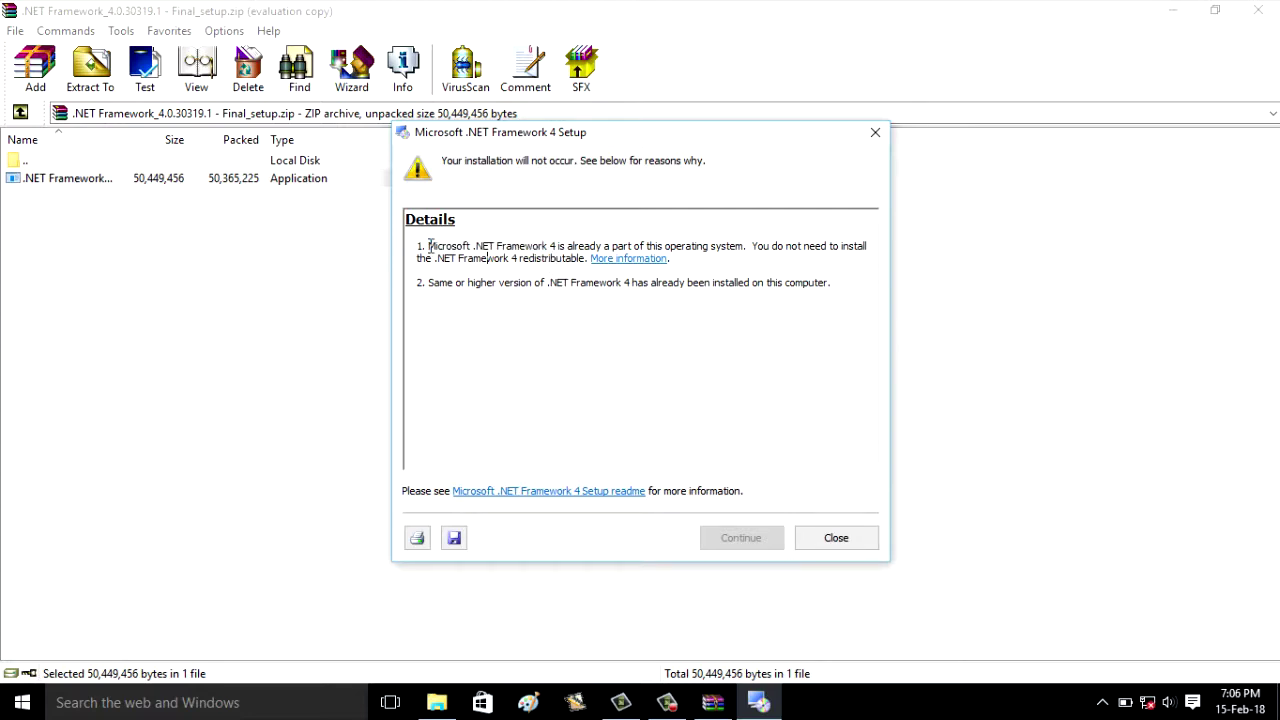
drag(430, 247, 551, 246)
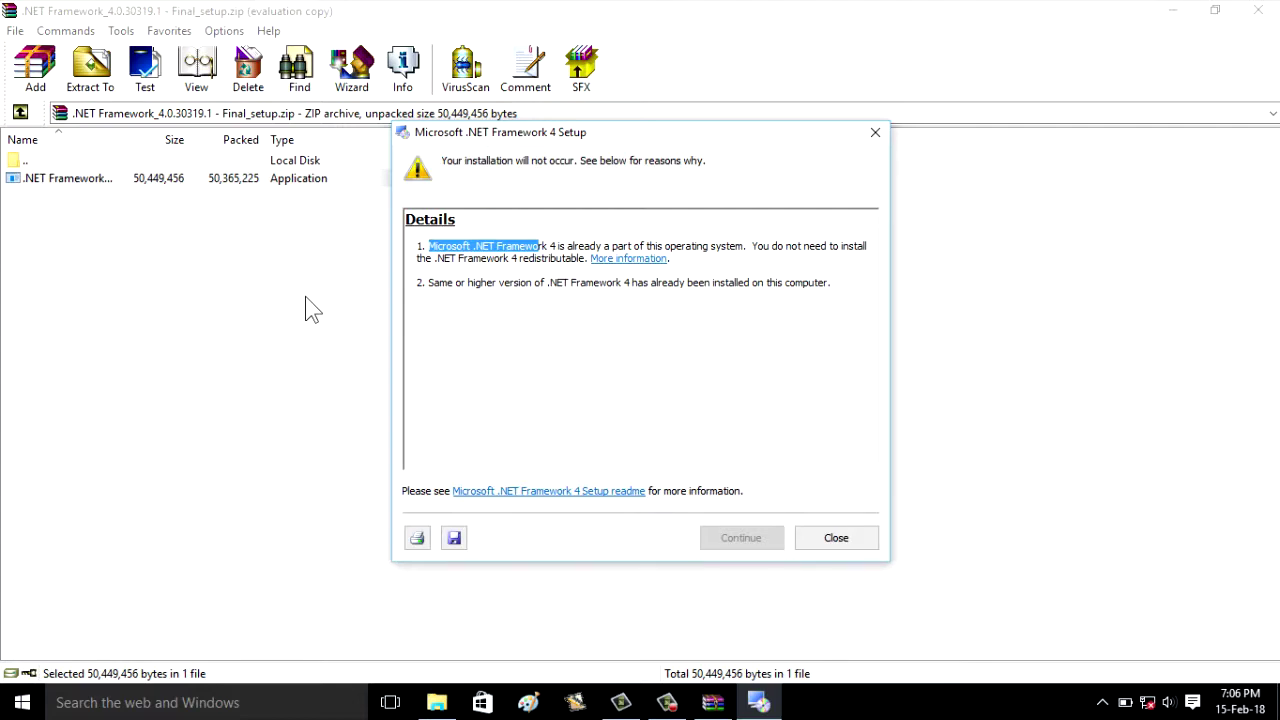
click(440, 246)
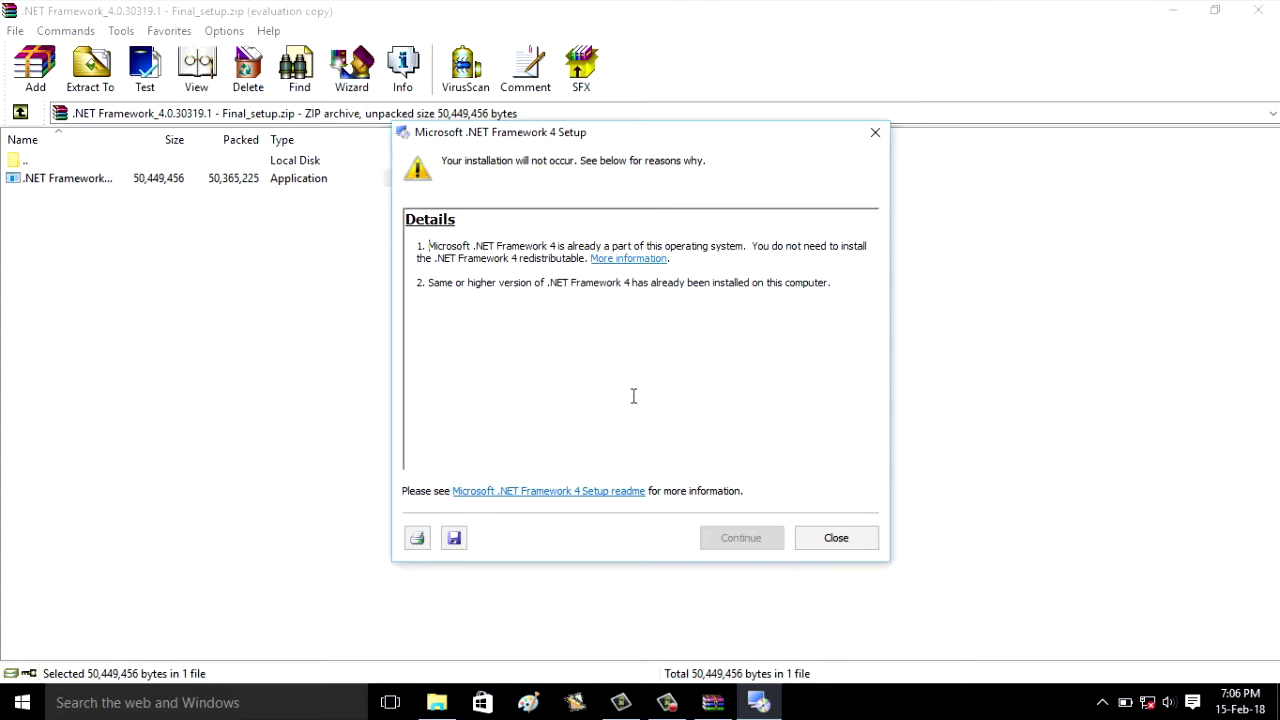
click(830, 548)
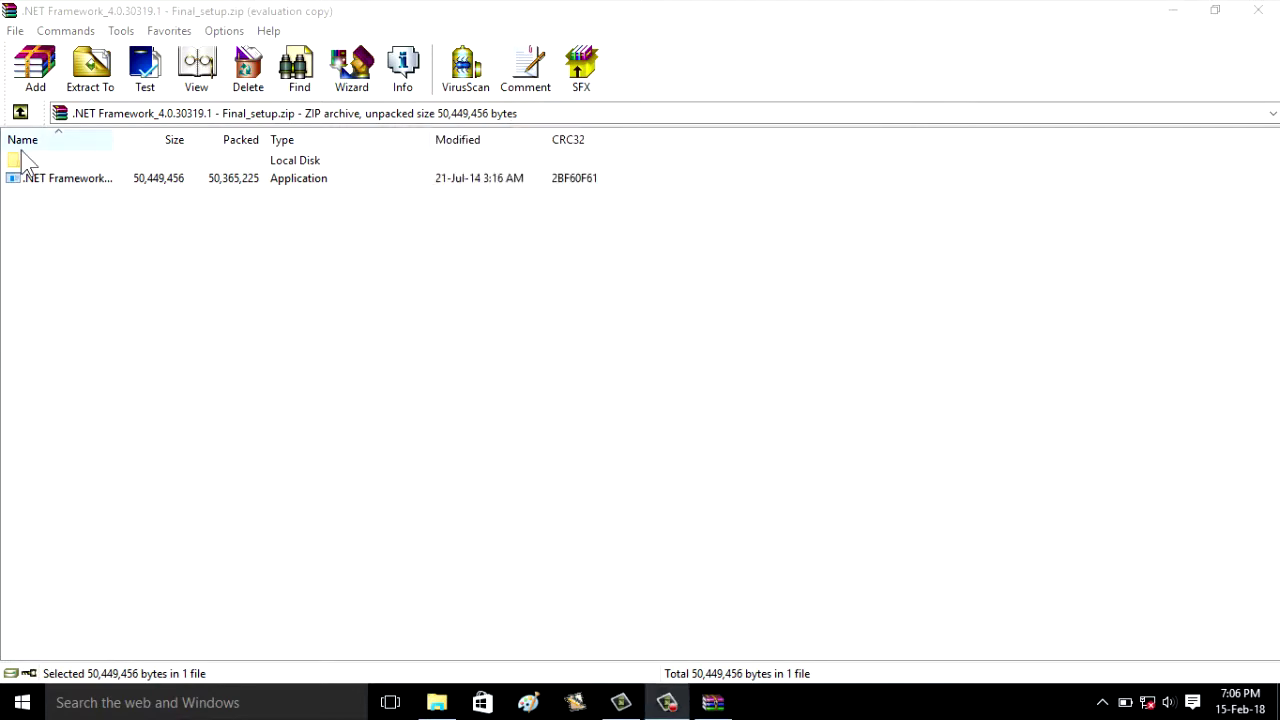
Step: Return to the MS Office 2013 folder and launch the setup application inside the KMSpico_setup archive
click(20, 114)
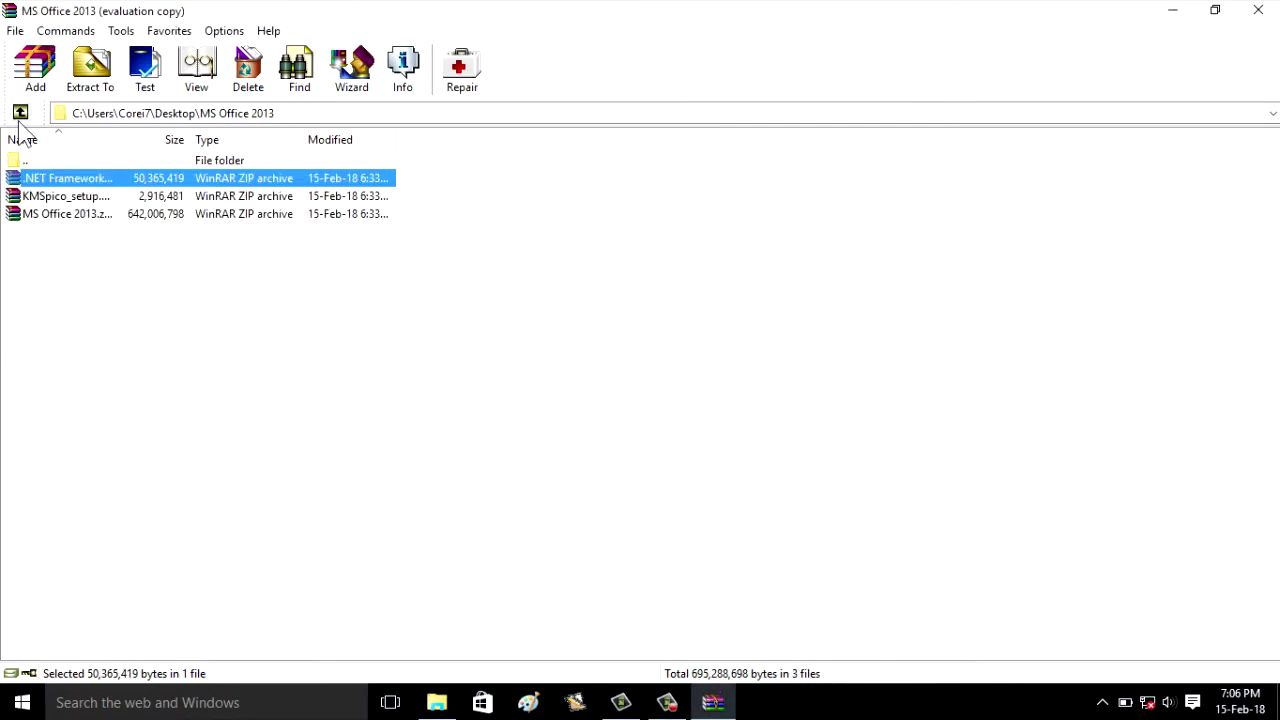
click(31, 199)
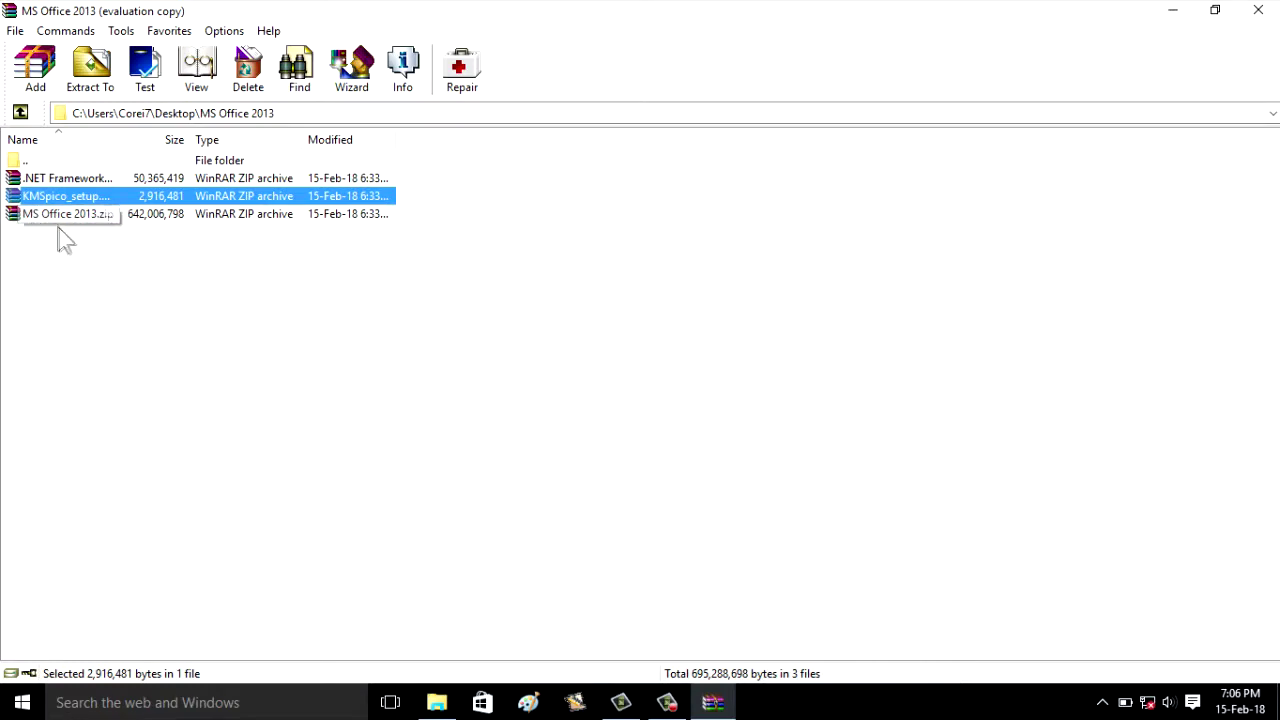
click(75, 216)
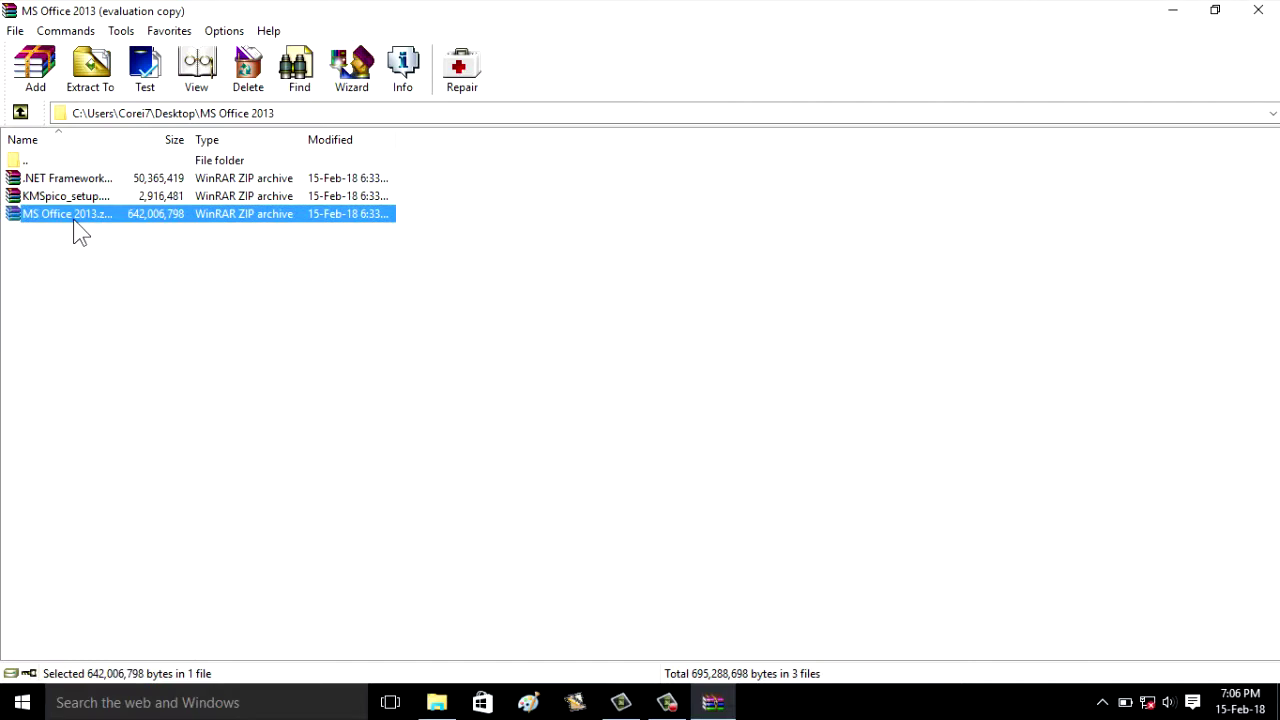
click(70, 180)
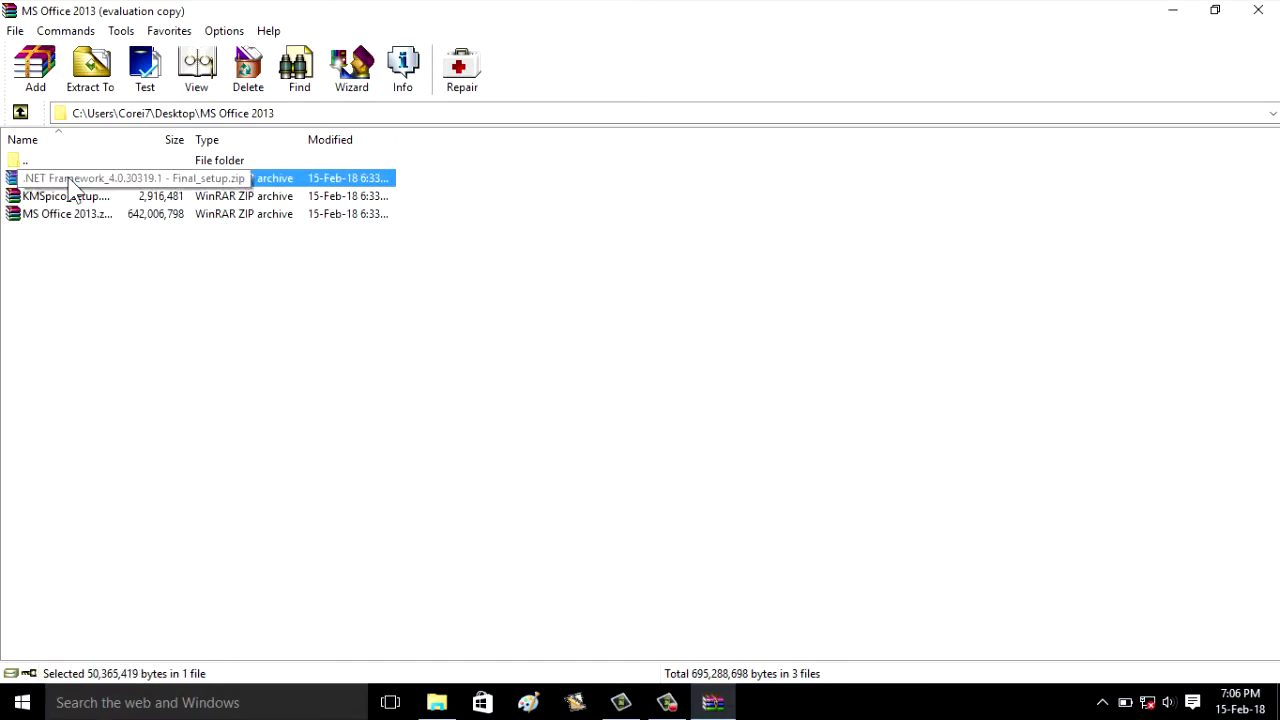
click(62, 200)
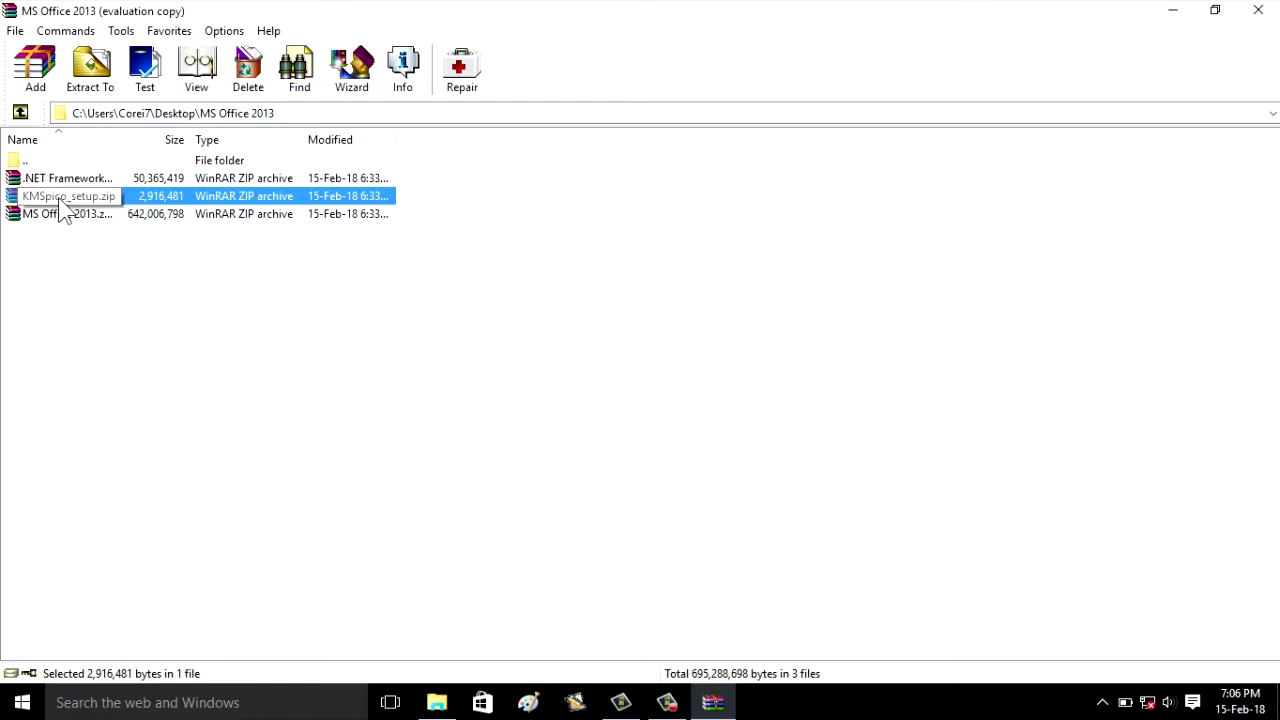
double_click(62, 204)
click(40, 182)
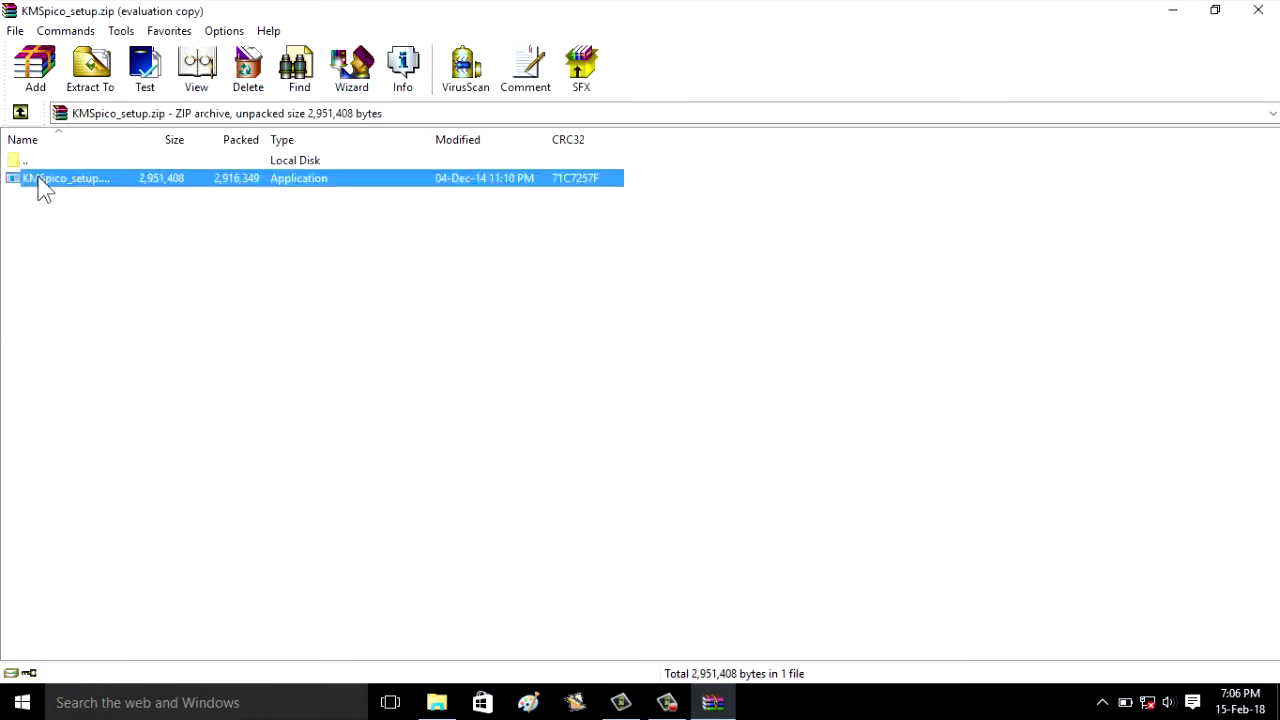
double_click(42, 184)
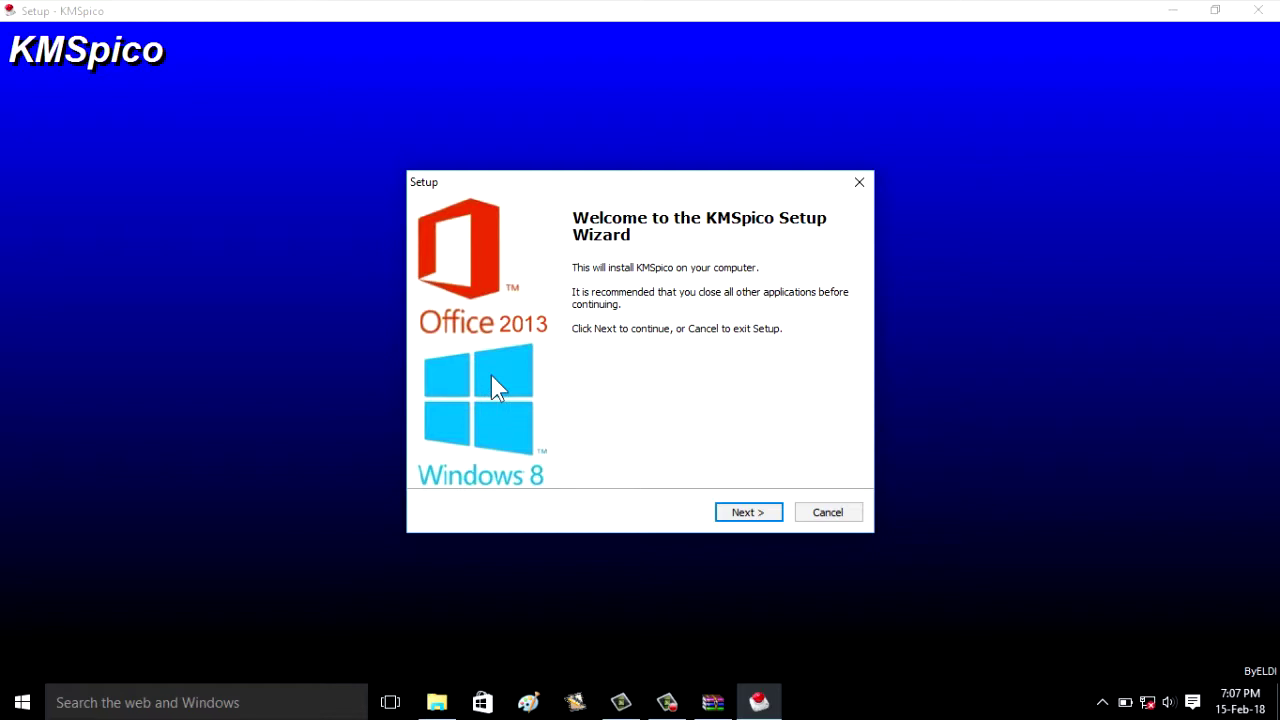
Step: Accept the license agreement in the KMSpico setup wizard and continue to the destination location page
click(737, 514)
click(525, 455)
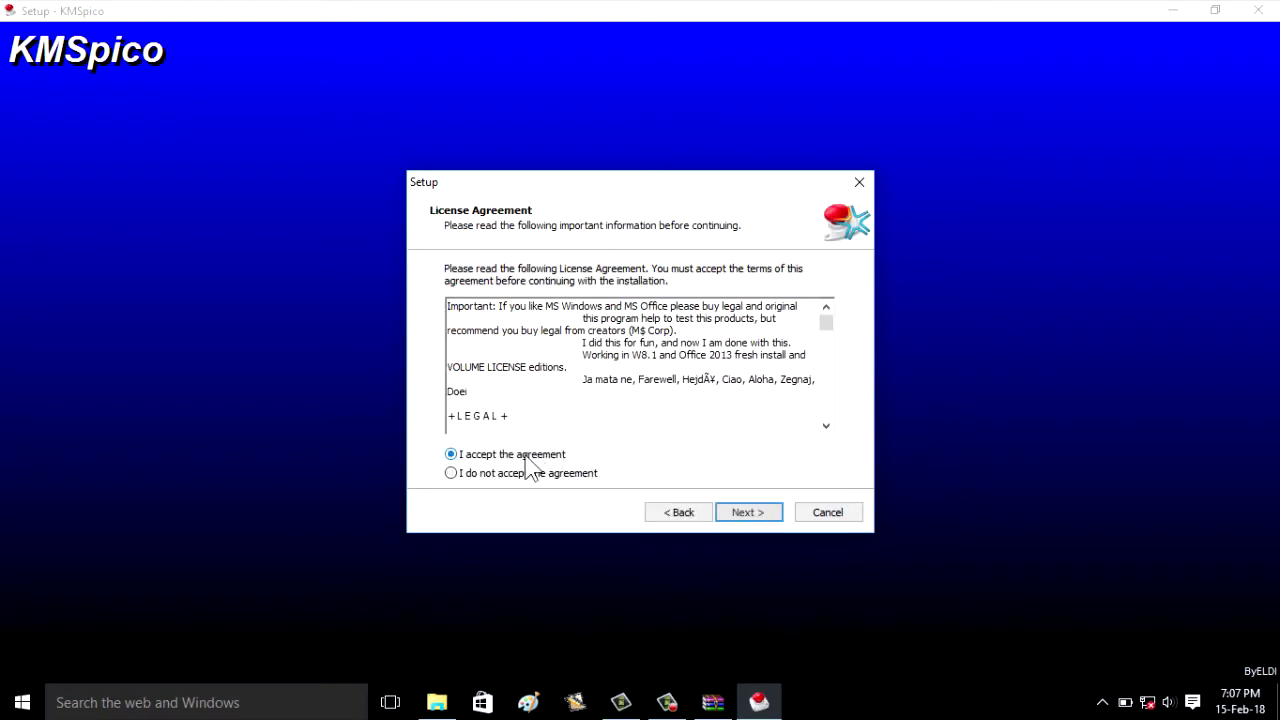
click(745, 518)
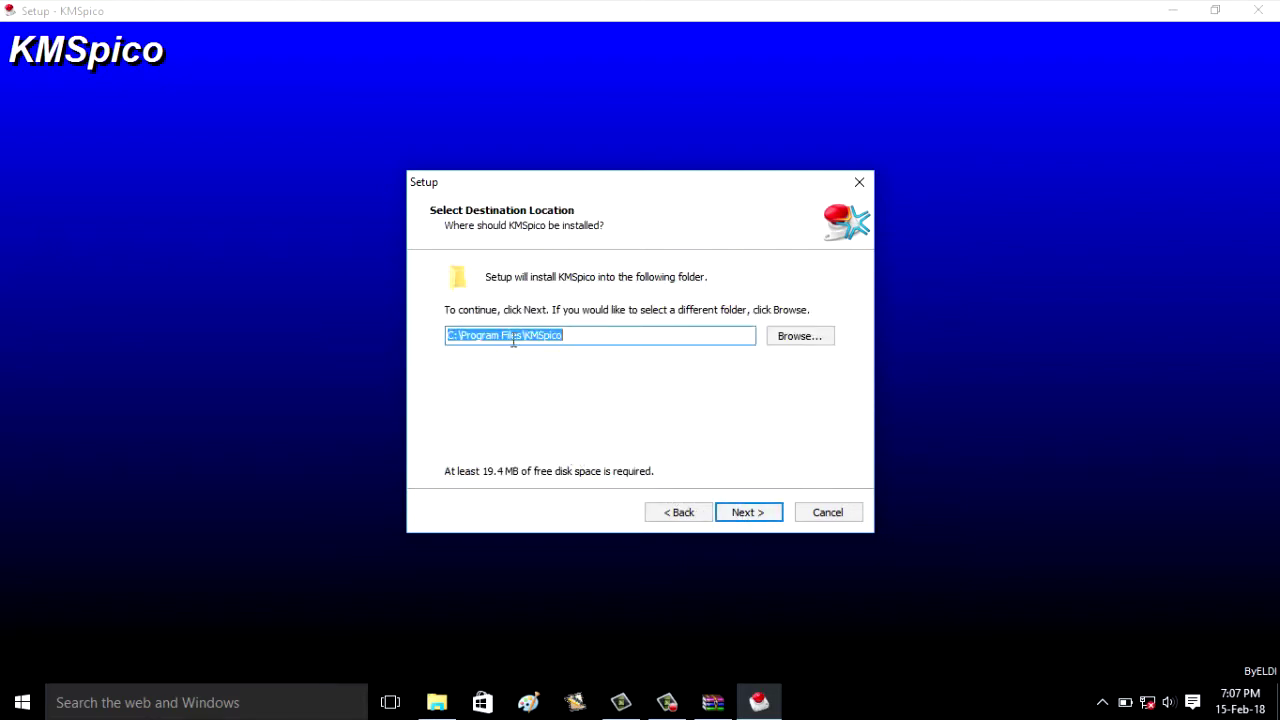
click(580, 335)
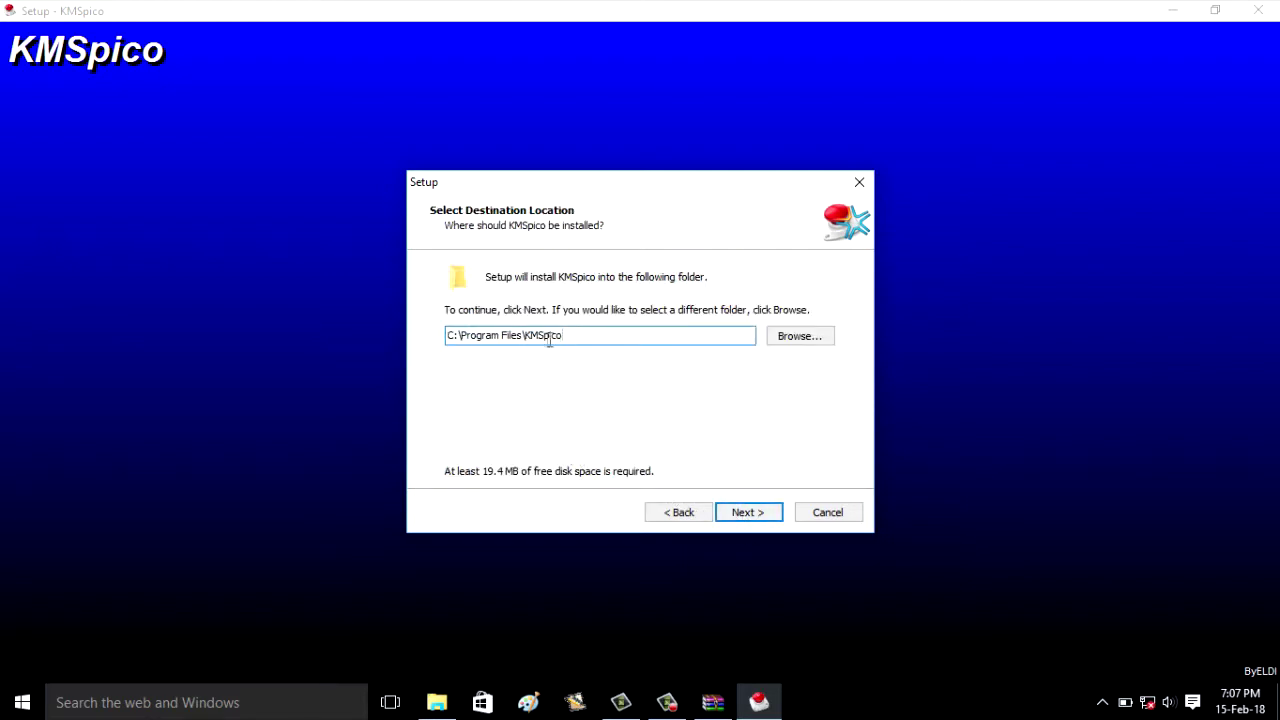
click(795, 340)
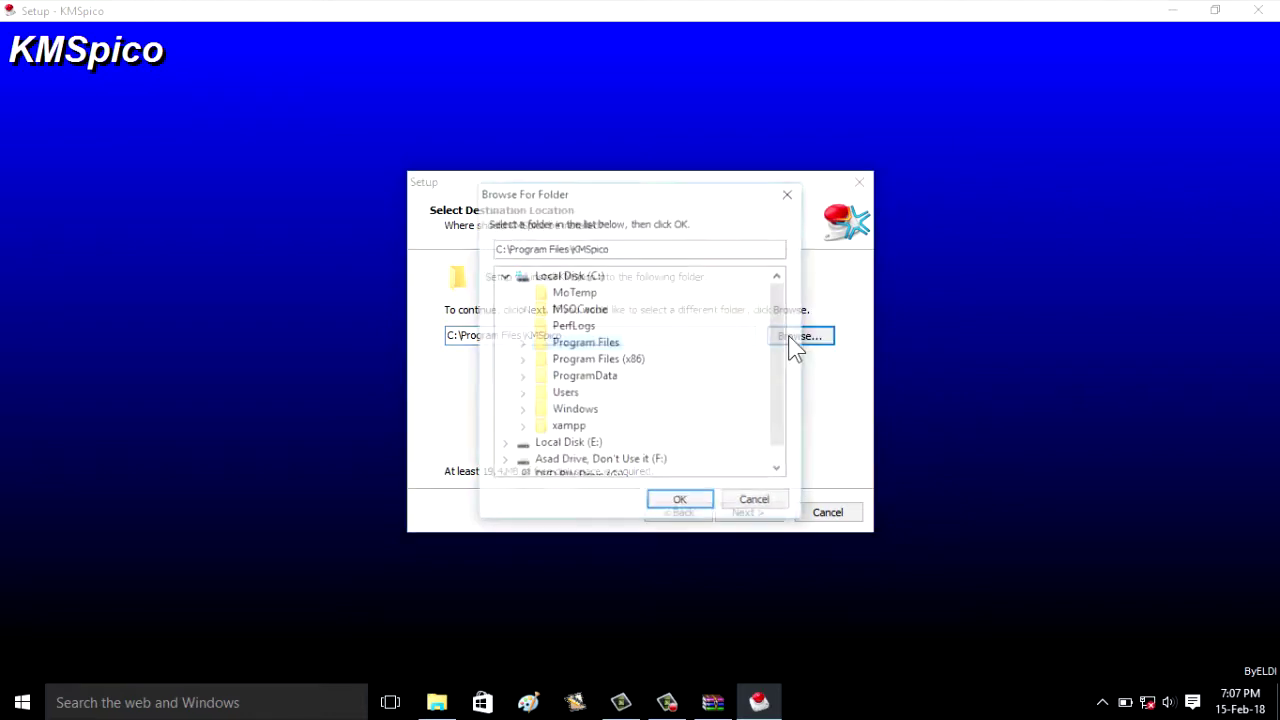
click(790, 193)
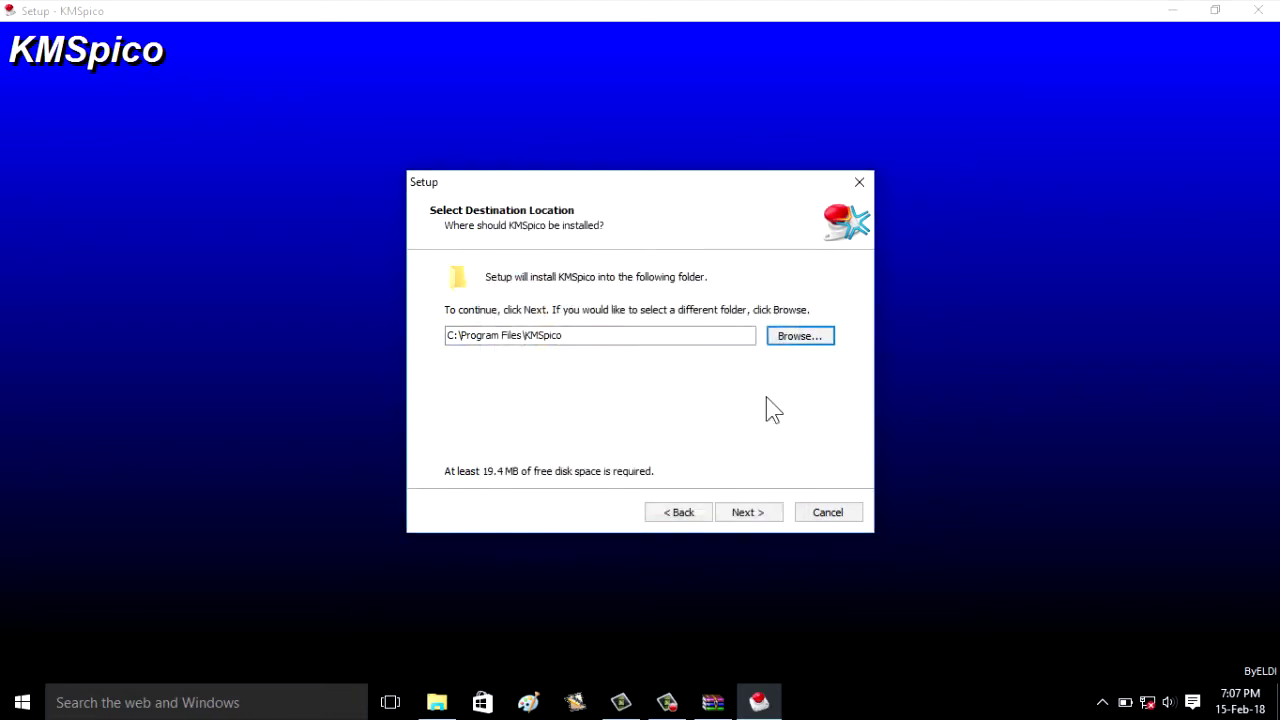
Step: Install KMSpico into C:\Program Files\KMSpico, keeping KMSpico as the Start Menu folder for its shortcuts
click(751, 508)
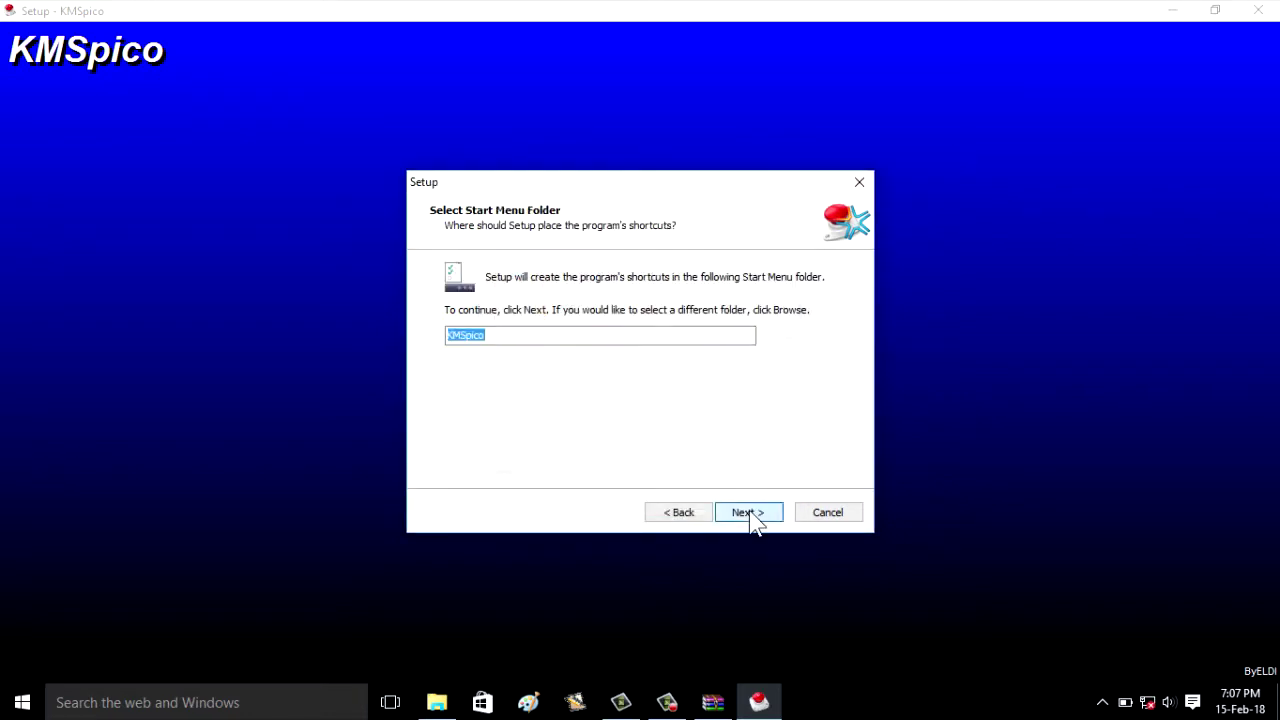
click(551, 335)
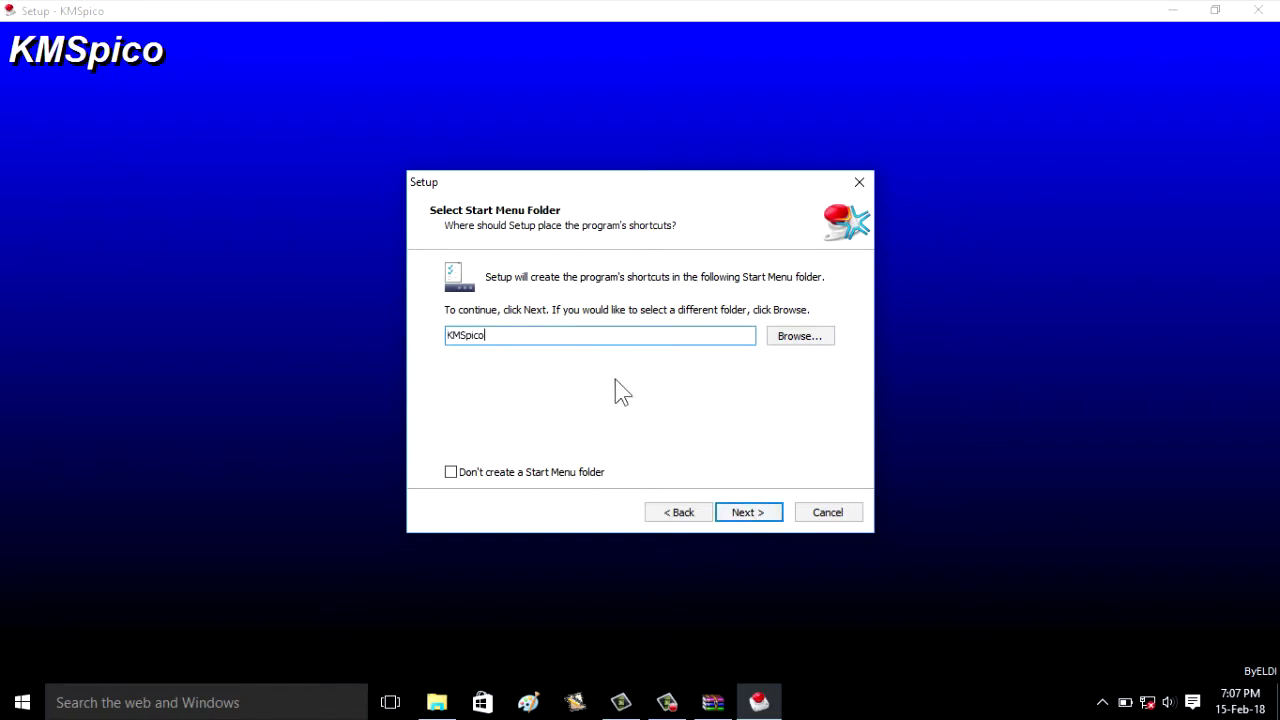
click(736, 517)
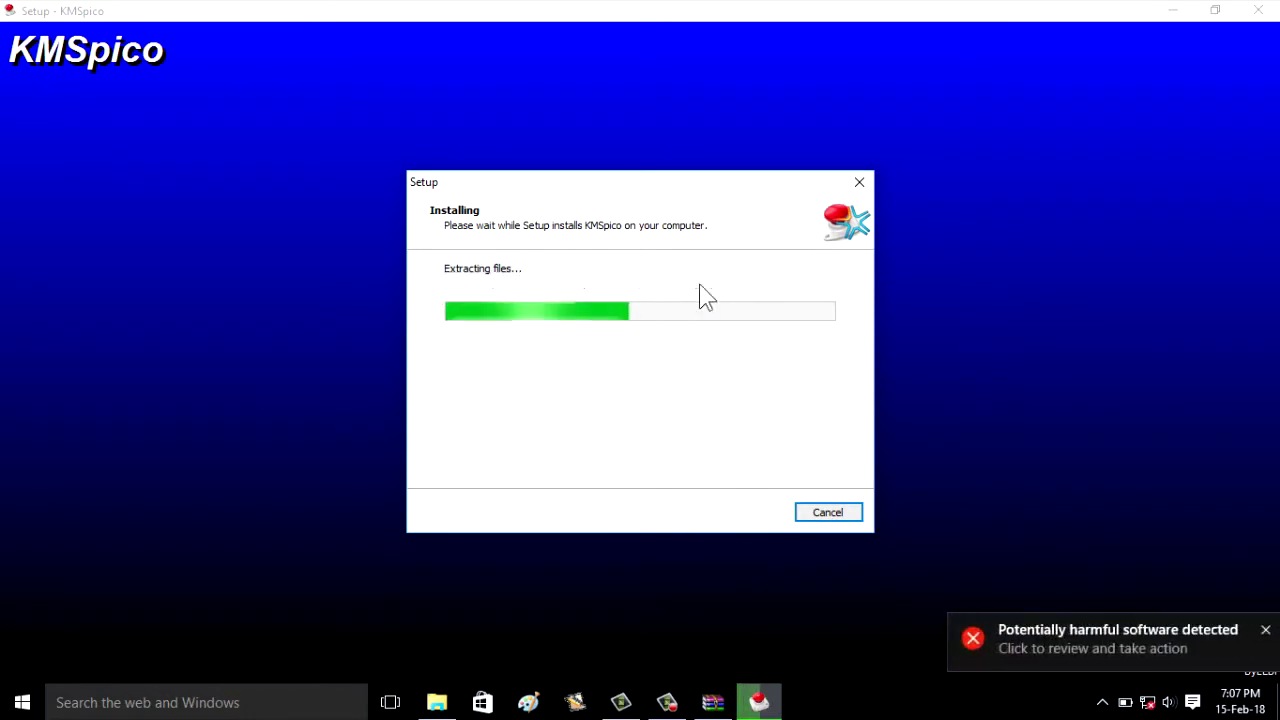
Step: Dismiss the potentially harmful software notifications during the KMSpico installation, and close the KMSpico_setup.zip archive window
click(1262, 631)
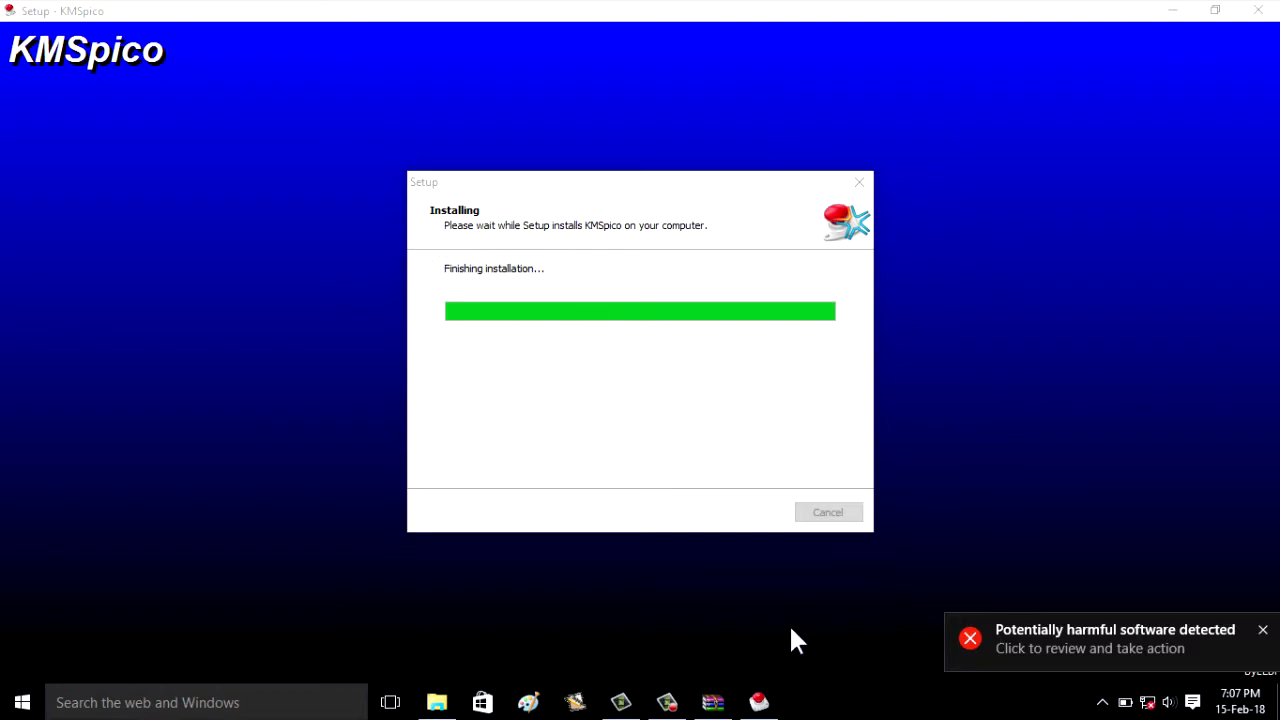
click(1261, 631)
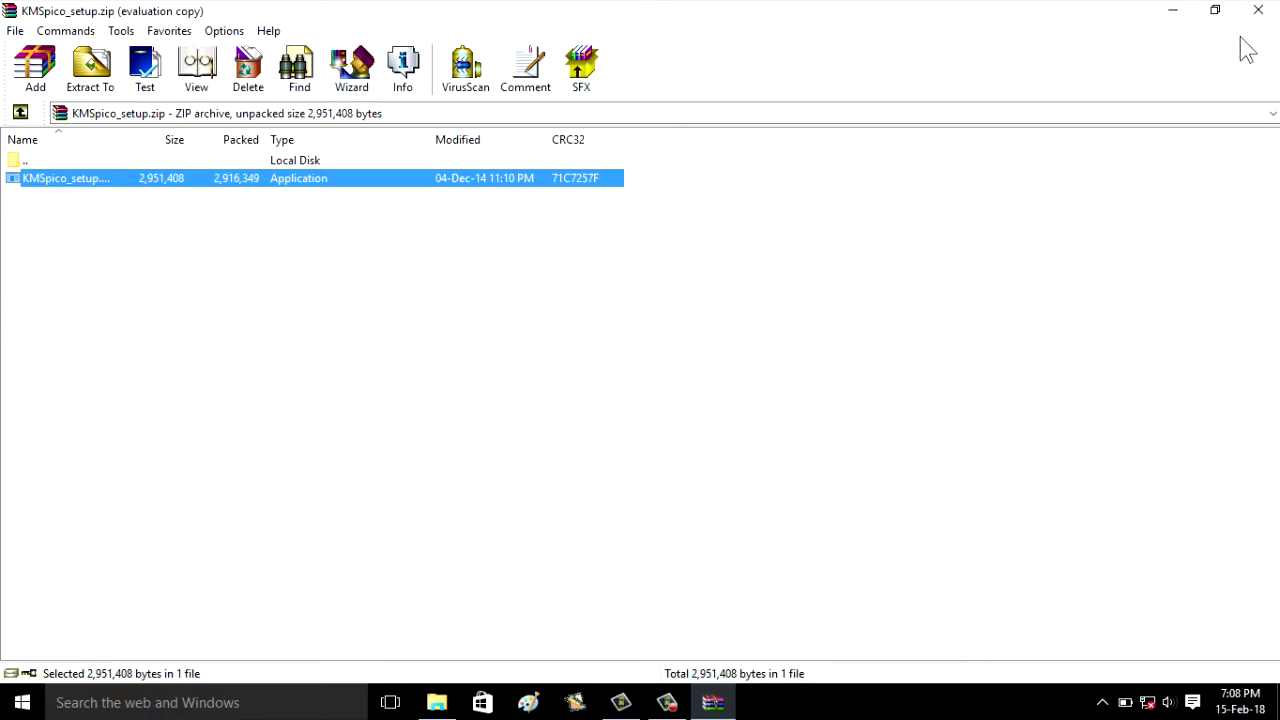
click(1266, 12)
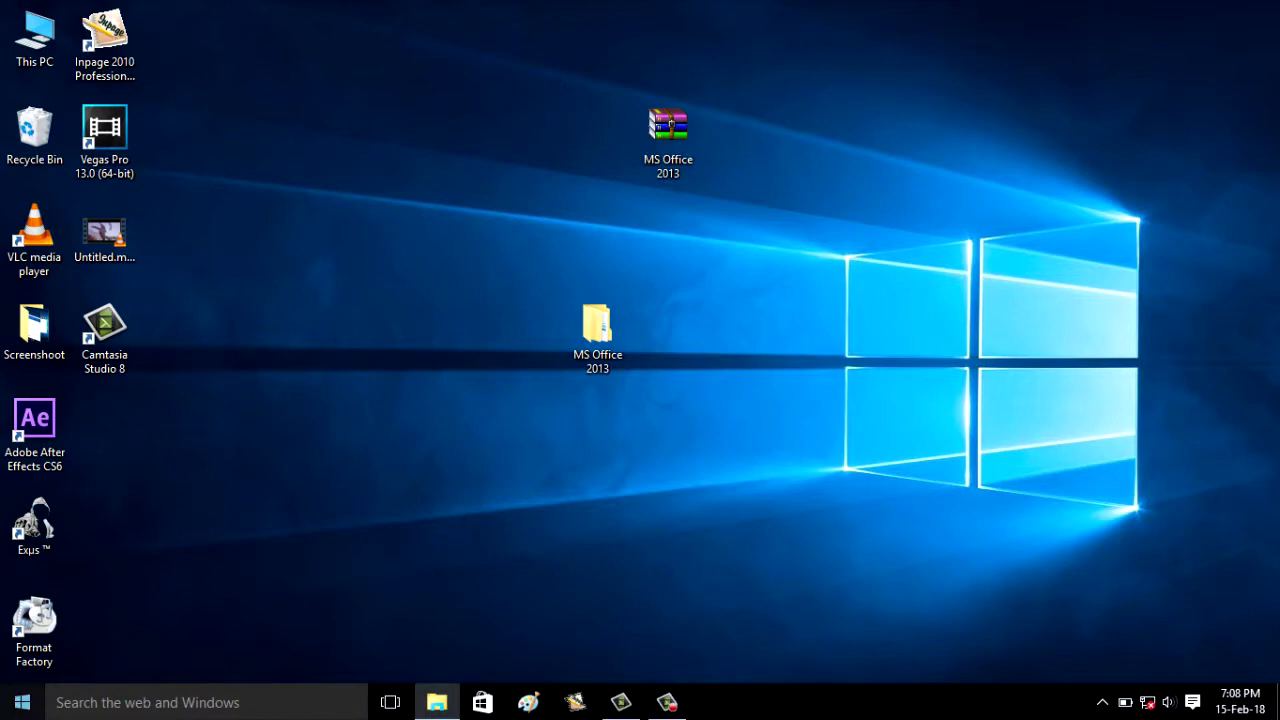
Step: Launch the recently added Word 2013 and create a blank document
click(22, 702)
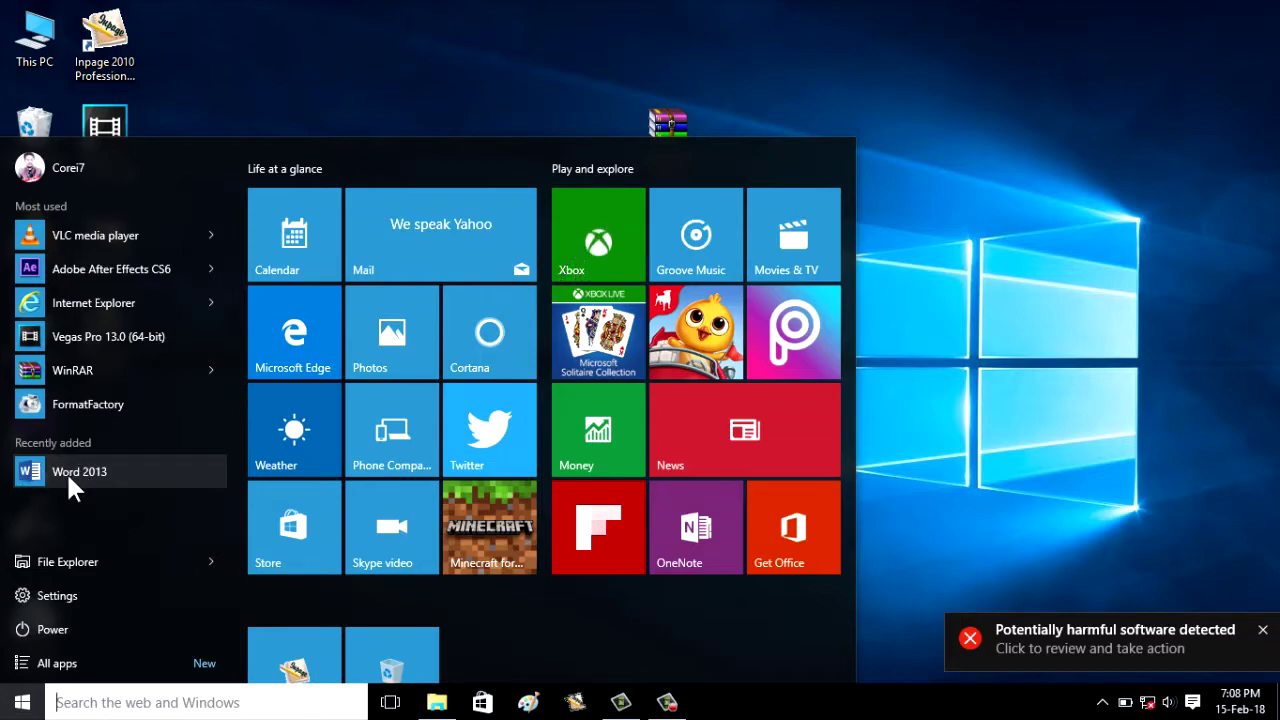
click(68, 477)
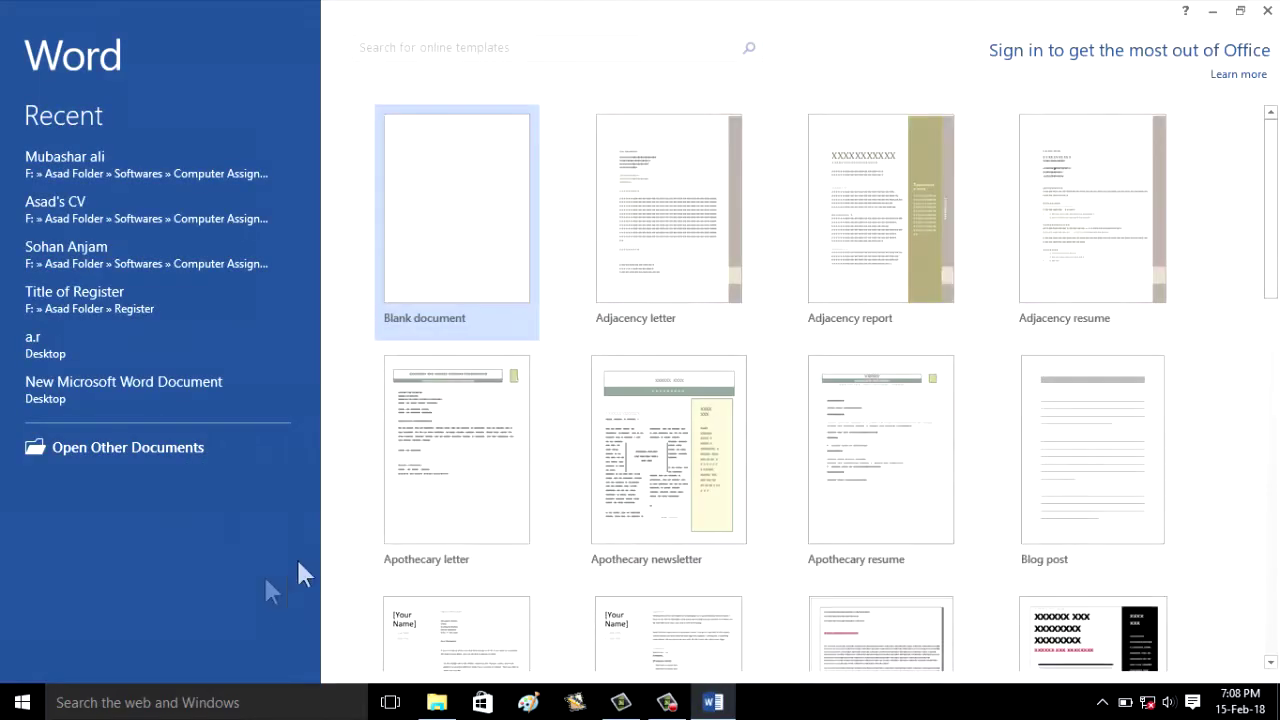
click(477, 227)
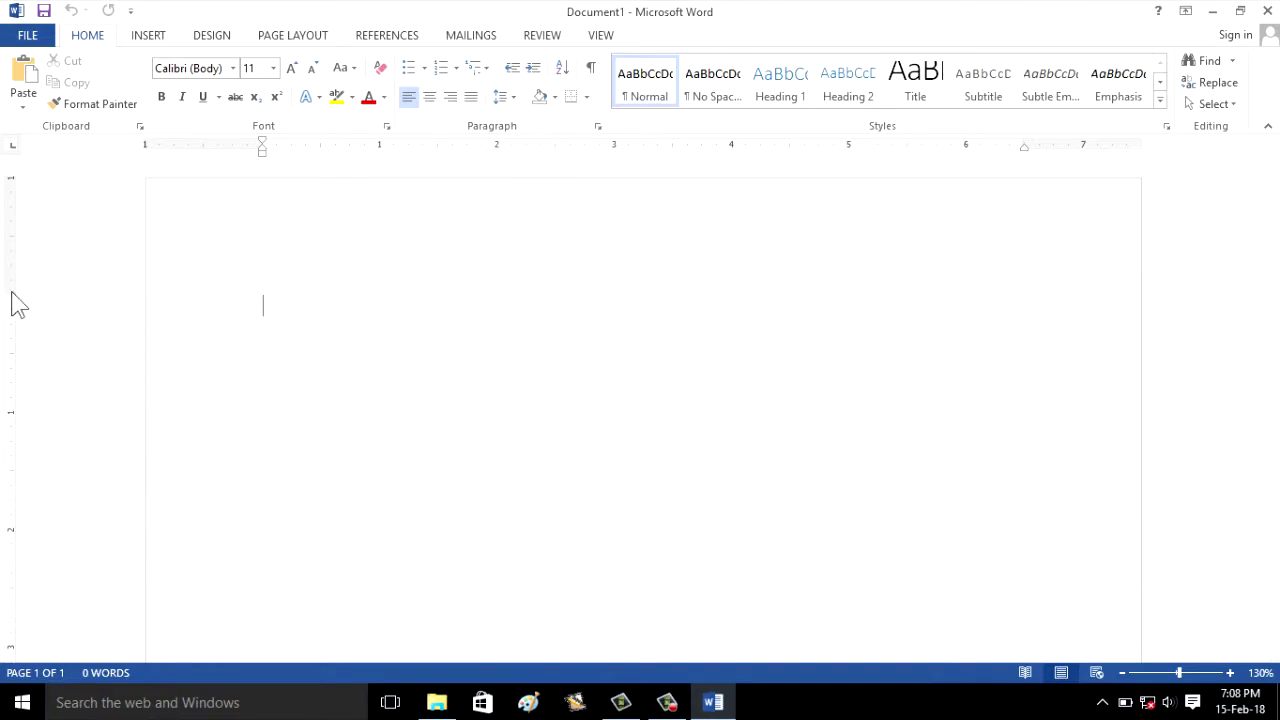
Step: Narrow the blank page's top margin to about 0.5 inch and its left and right margins to about 0.6 inch each
drag(12, 295, 13, 236)
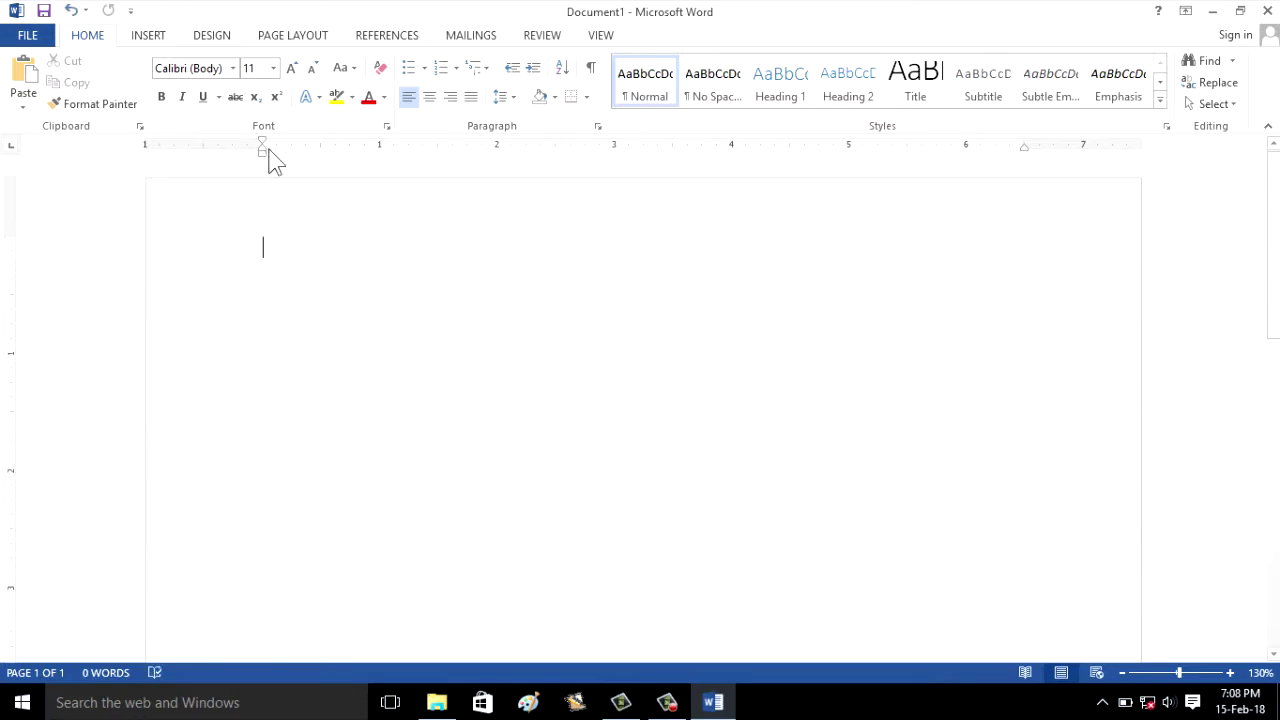
drag(265, 155, 214, 150)
mouse_move(1030, 150)
mouse_down()
mouse_move(1011, 157)
mouse_move(1072, 150)
mouse_up()
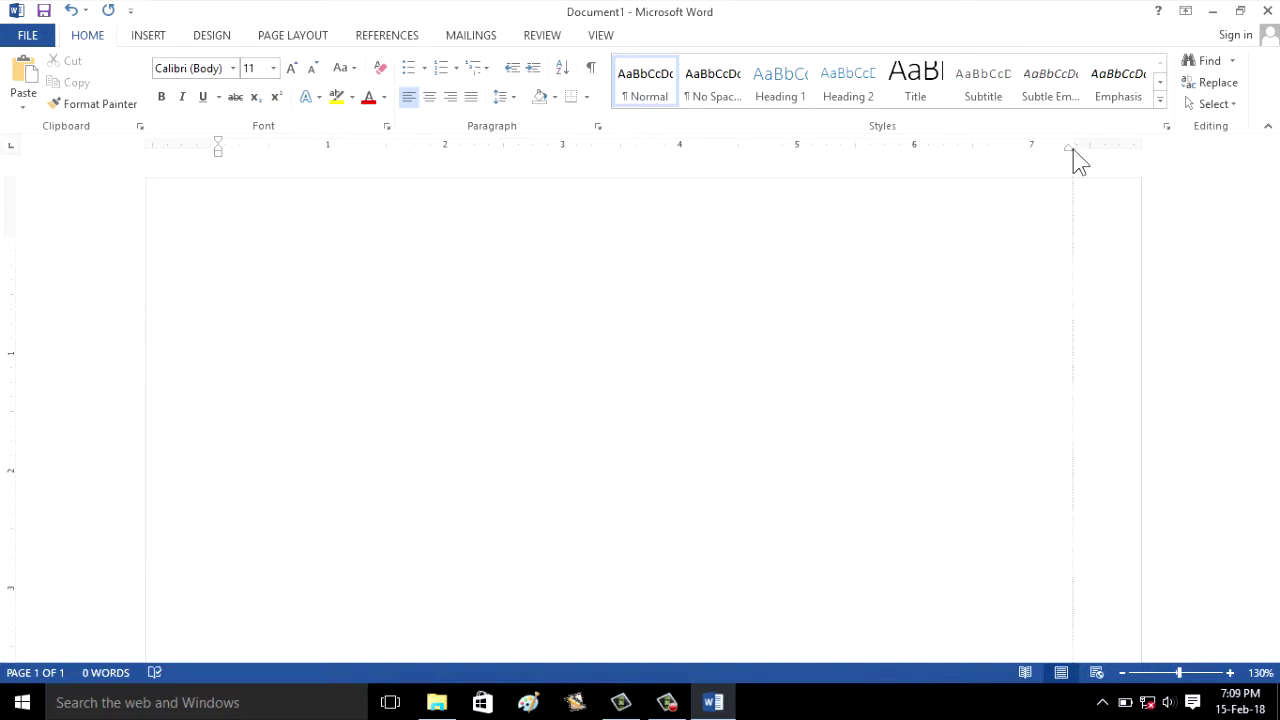
drag(1069, 150, 1068, 148)
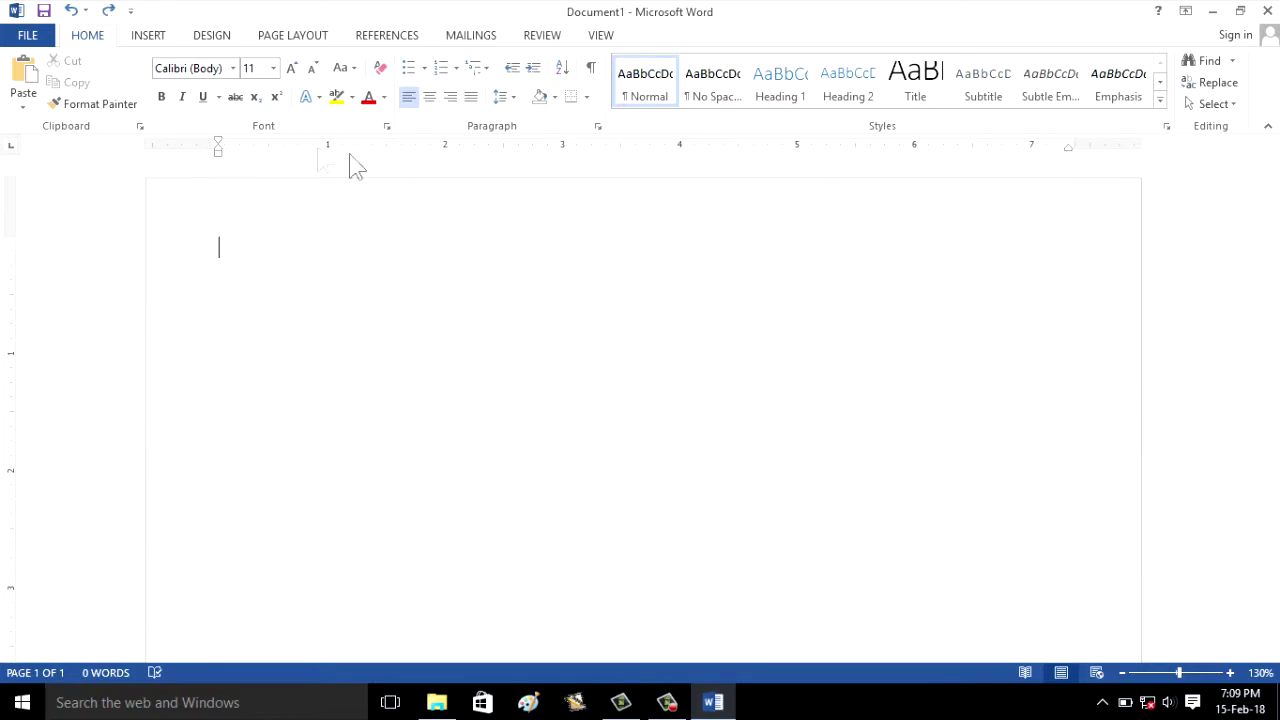
double_click(219, 158)
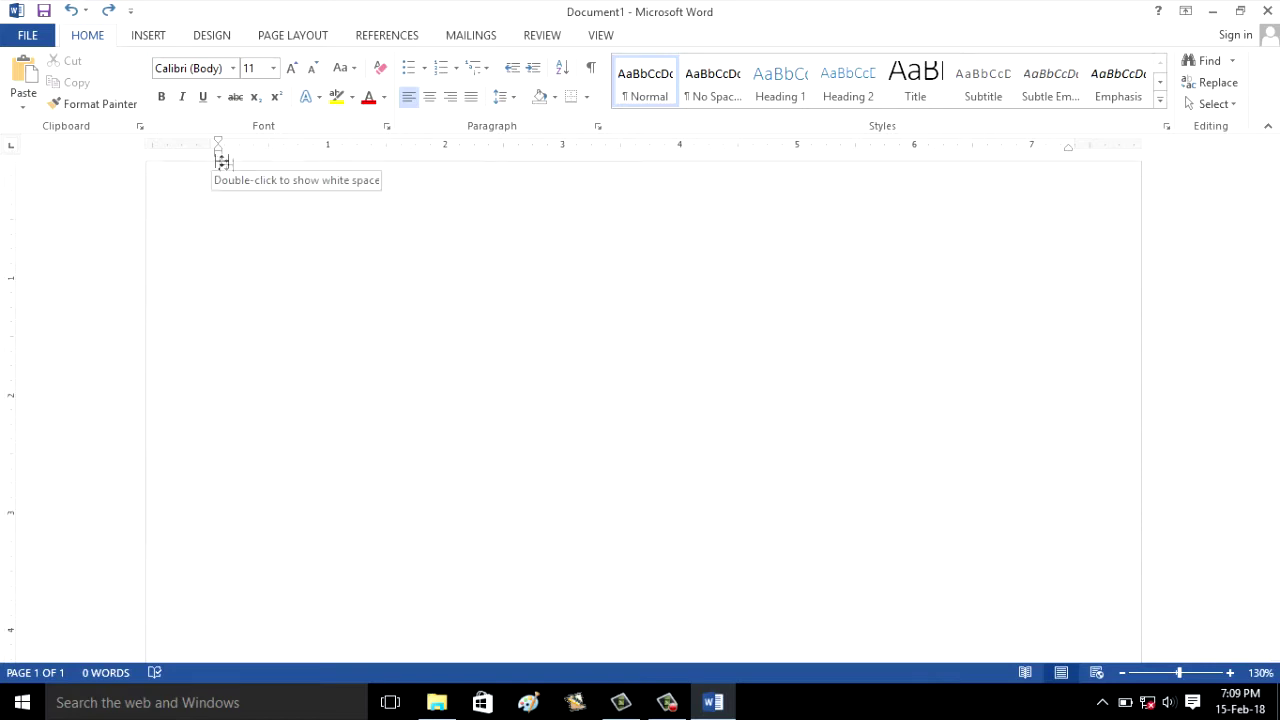